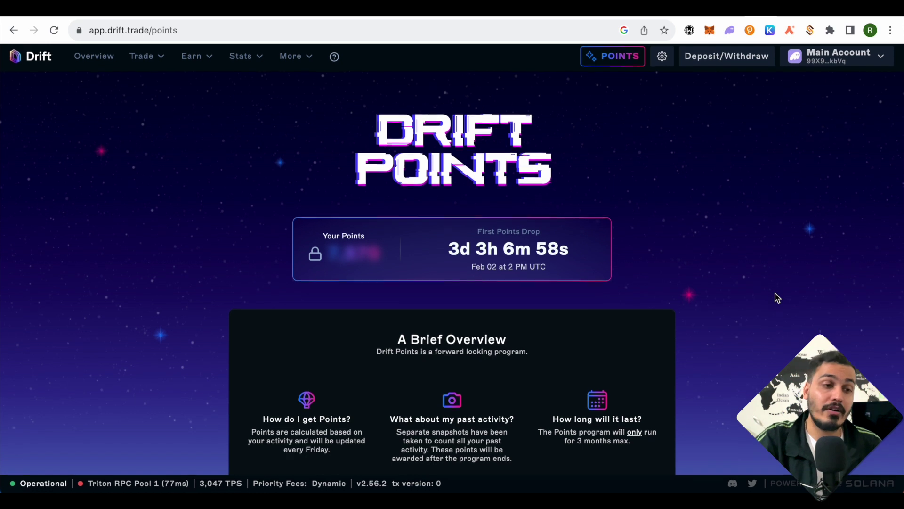
# Highlight '3 months max' on the Points page, then go to the account overview
pyautogui.moveTo(575, 444); pyautogui.dragTo(629, 444)
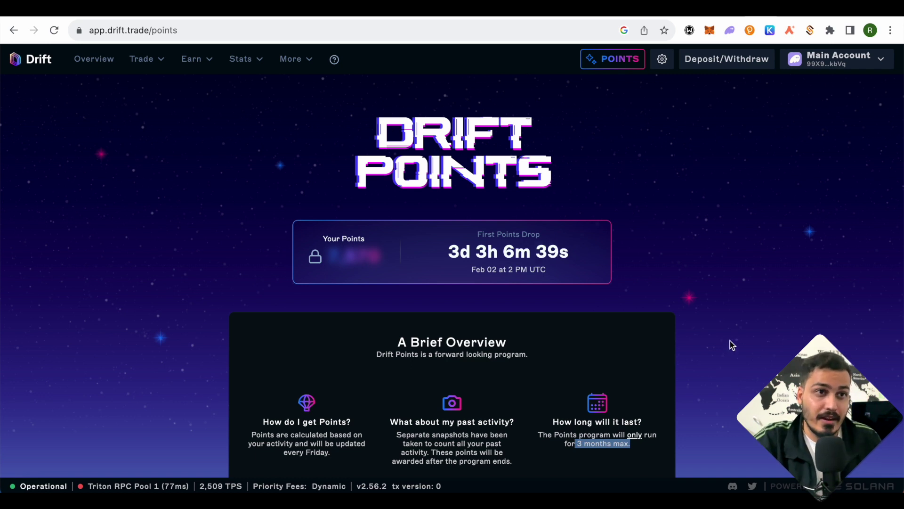
pyautogui.click(745, 13)
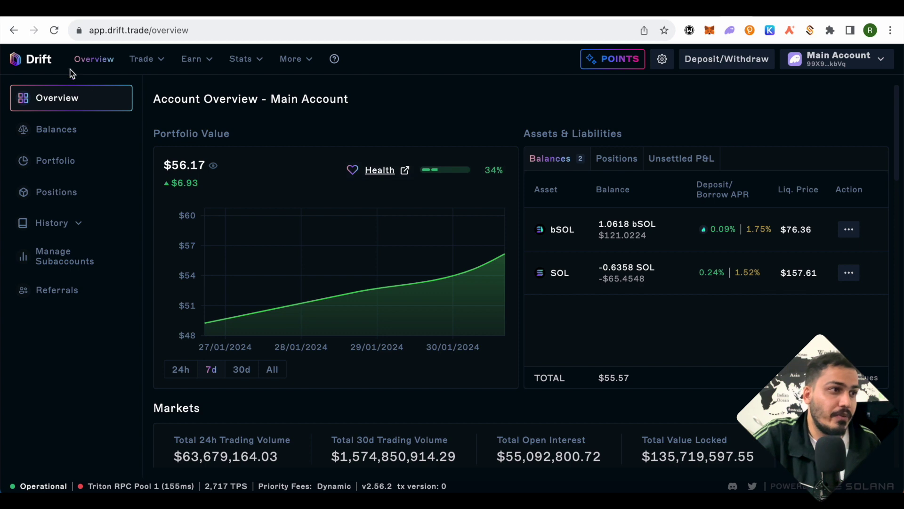
# Open the Swap page from the Trade menu
pyautogui.click(141, 61)
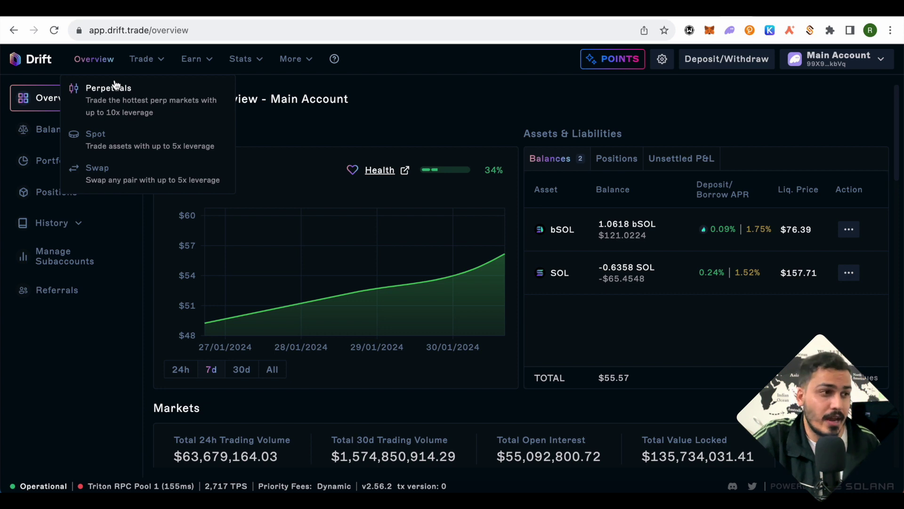
pyautogui.click(99, 170)
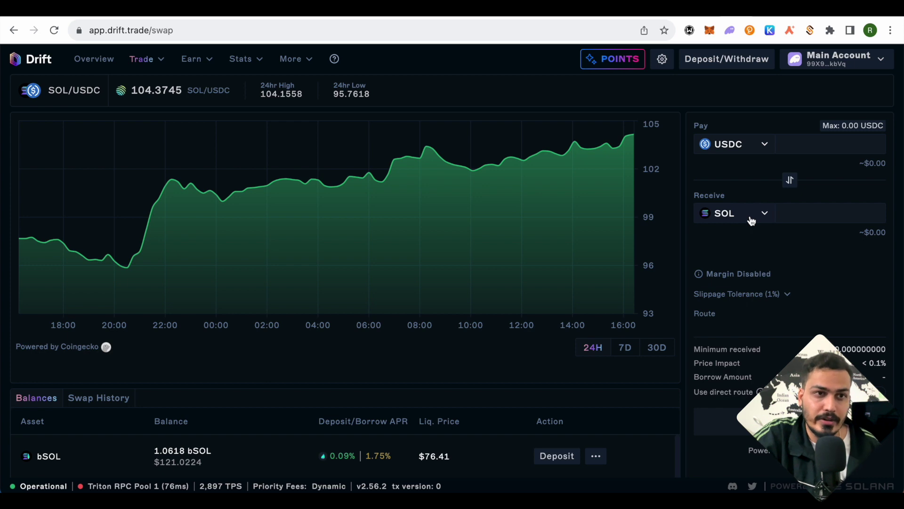
# Flip the pair and enter 0.1 SOL to pay, quoted at about 10.43 USDC
pyautogui.click(790, 179)
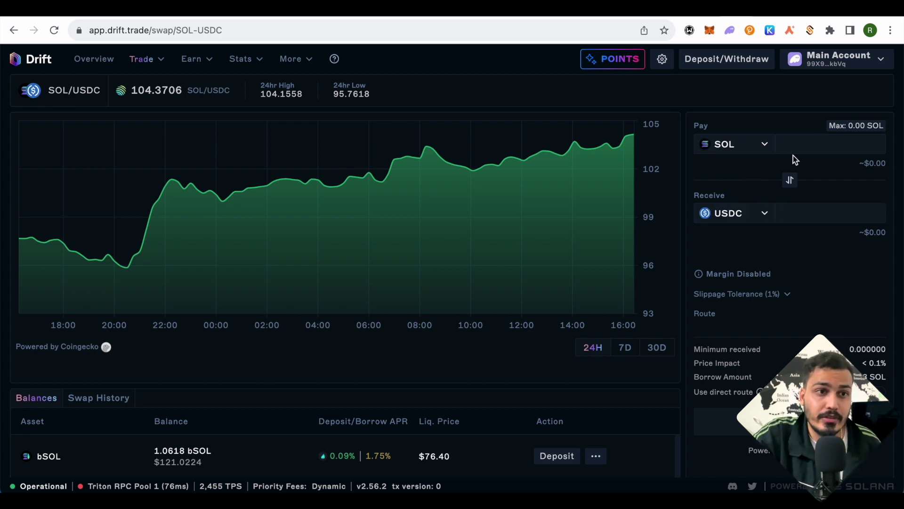
pyautogui.click(794, 143)
pyautogui.write('.1')
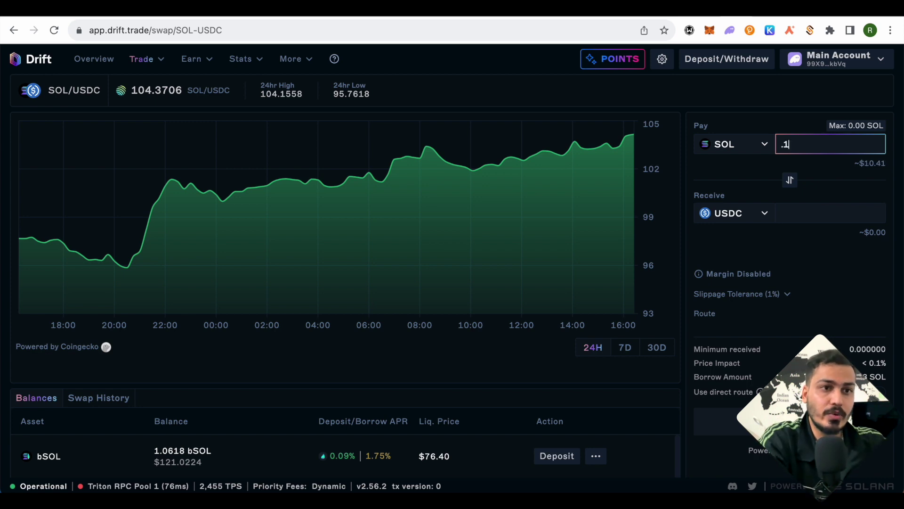
pyautogui.scroll(-1, 783, 327)
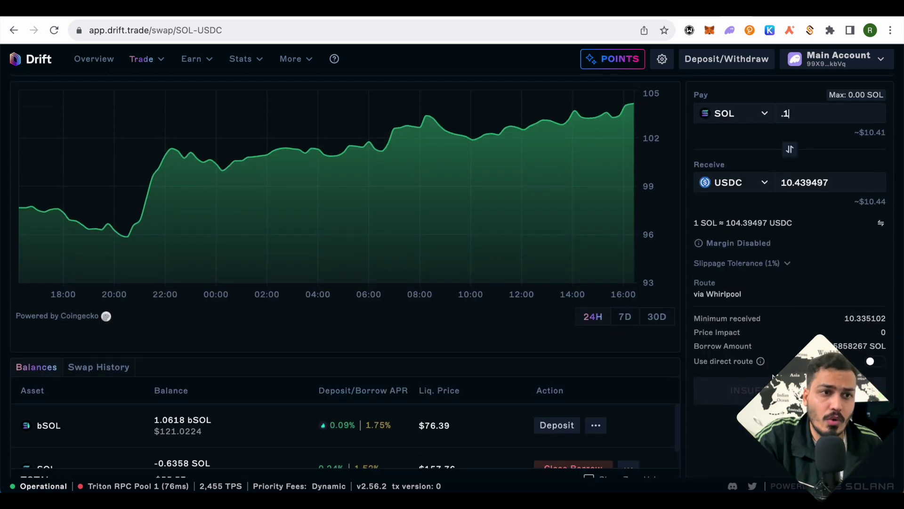
pyautogui.scroll(1, 801, 346)
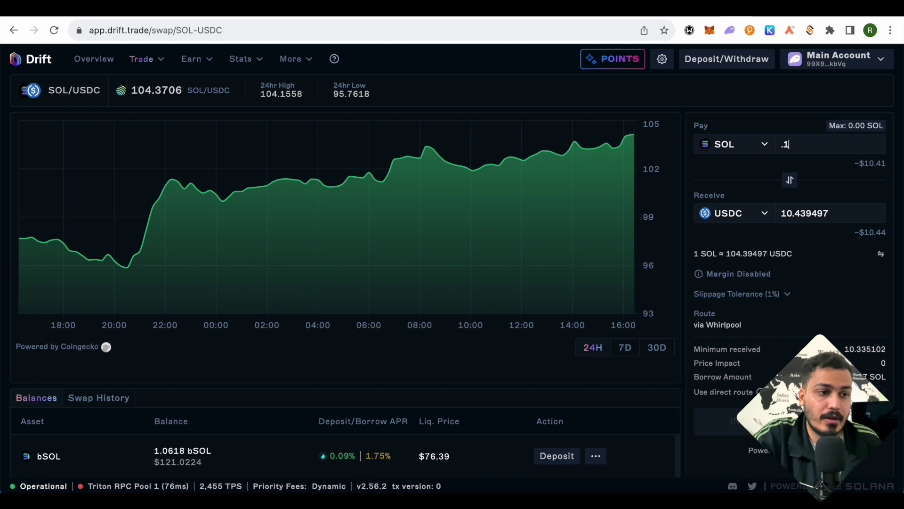
pyautogui.scroll(-1, 801, 346)
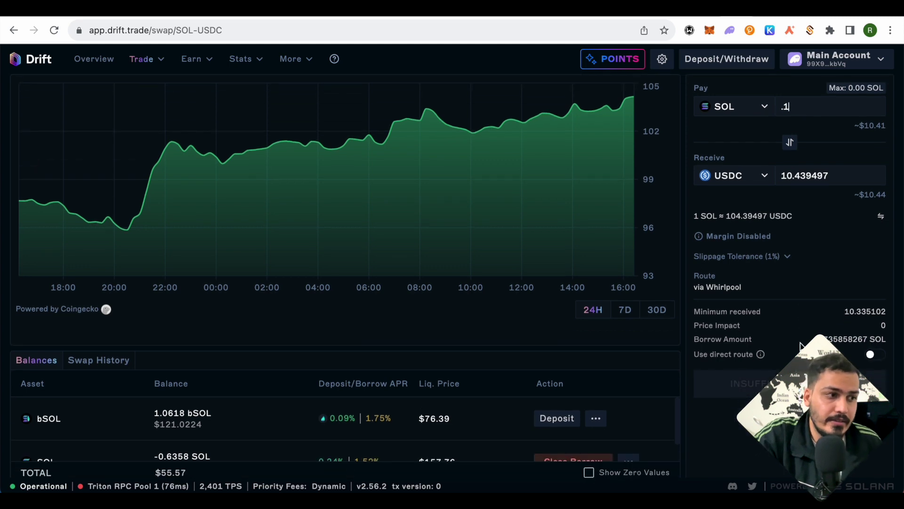
pyautogui.scroll(1, 801, 347)
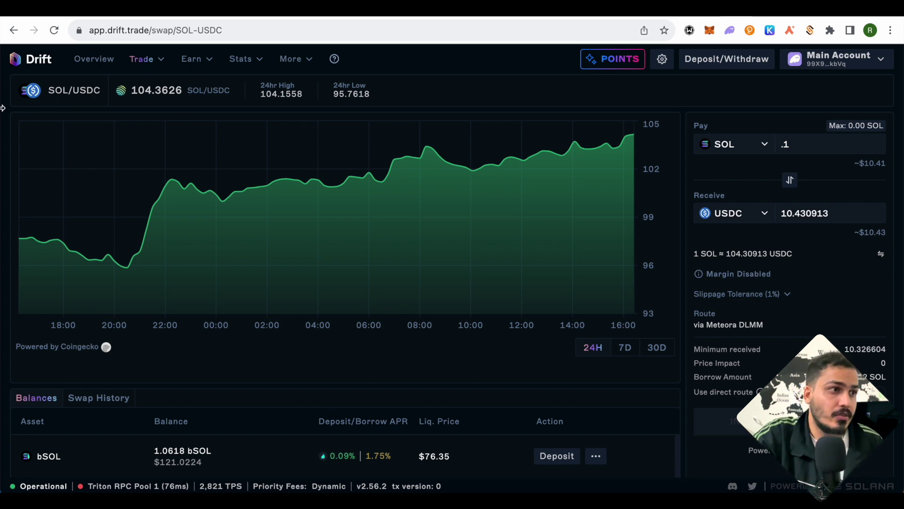
pyautogui.click(141, 66)
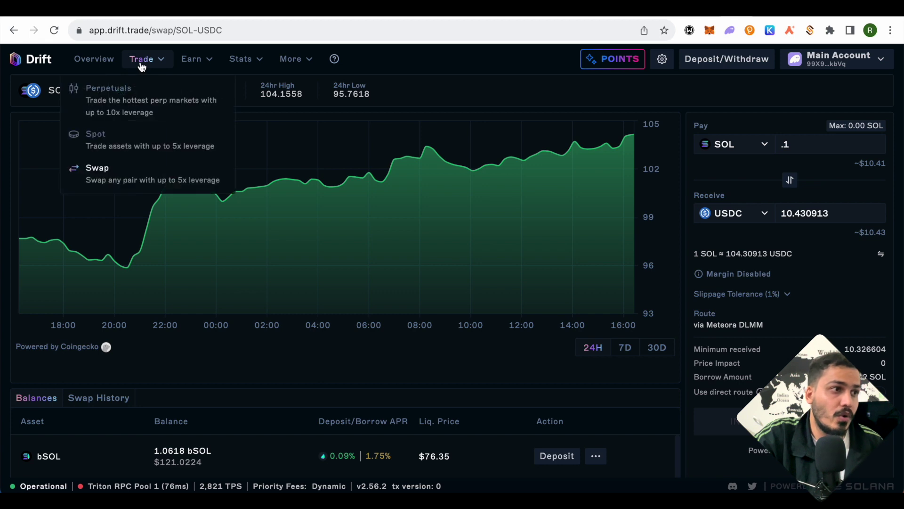
# Open the SOL/USDC spot market and keep the Limit order type
pyautogui.click(101, 137)
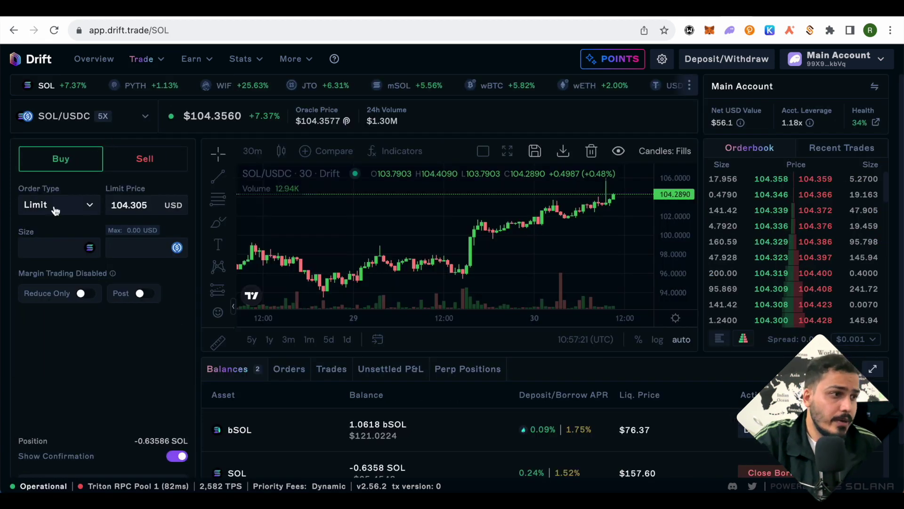
pyautogui.click(57, 207)
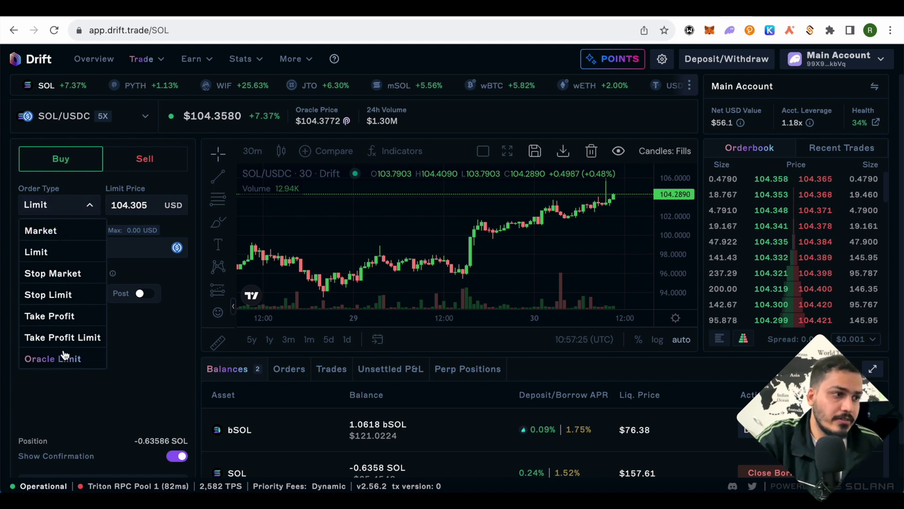
pyautogui.click(147, 341)
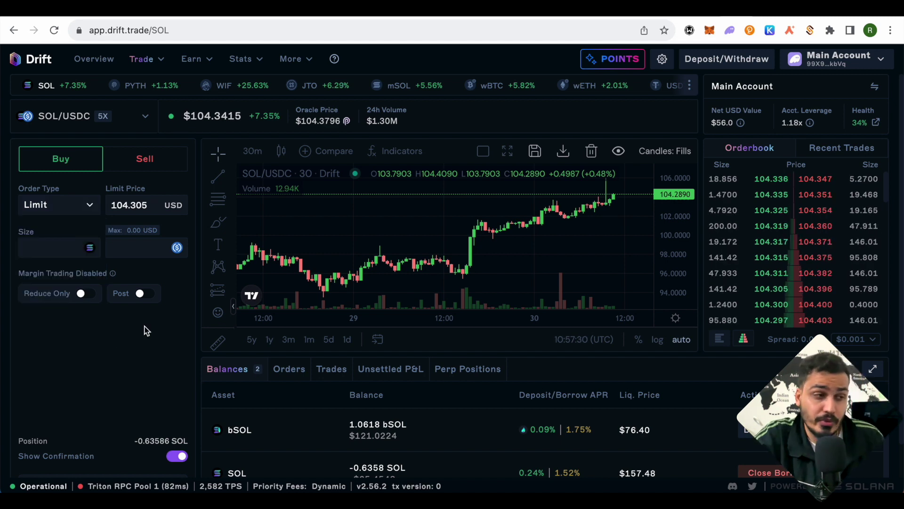
# Set the limit price to 104.328 USD and switch the order to Sell
pyautogui.click(49, 210)
pyautogui.click(51, 211)
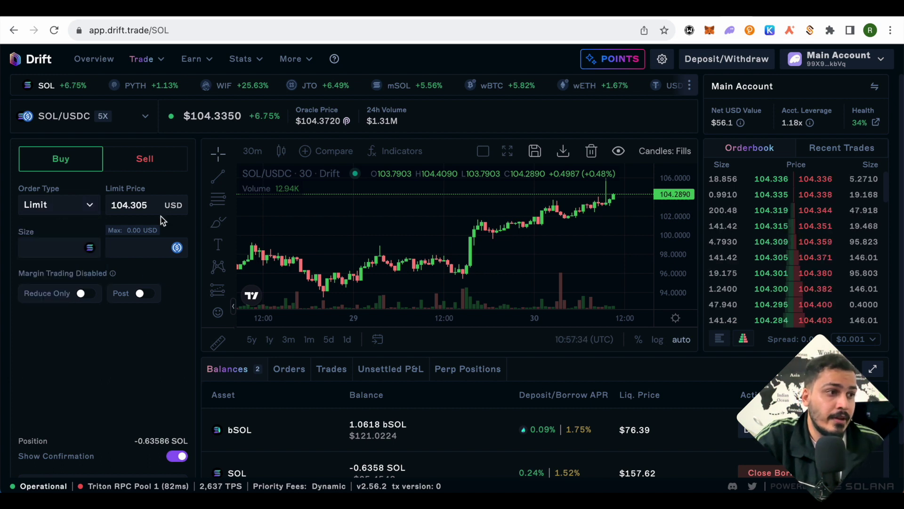
pyautogui.click(113, 209)
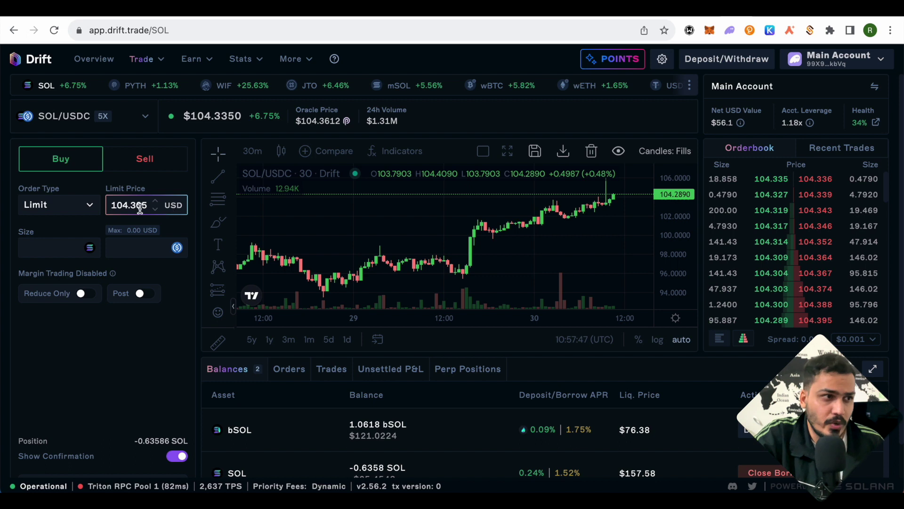
pyautogui.click(131, 225)
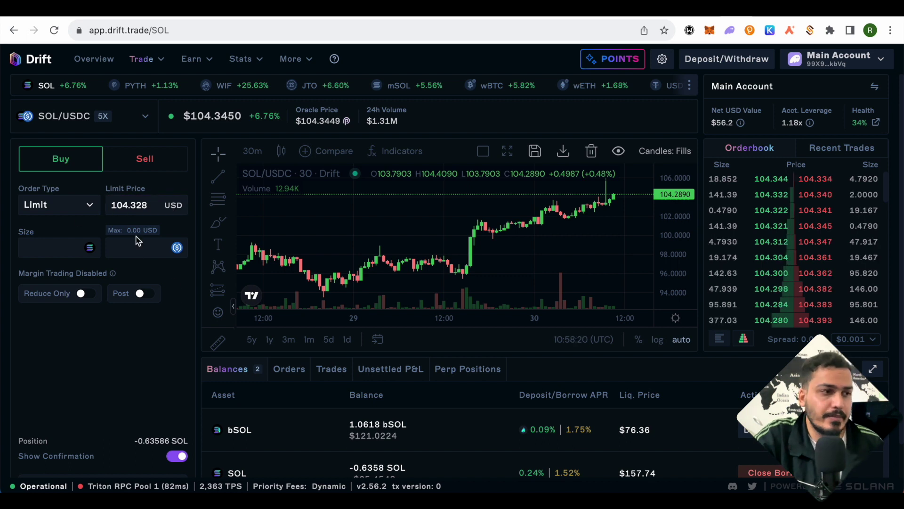
pyautogui.click(122, 197)
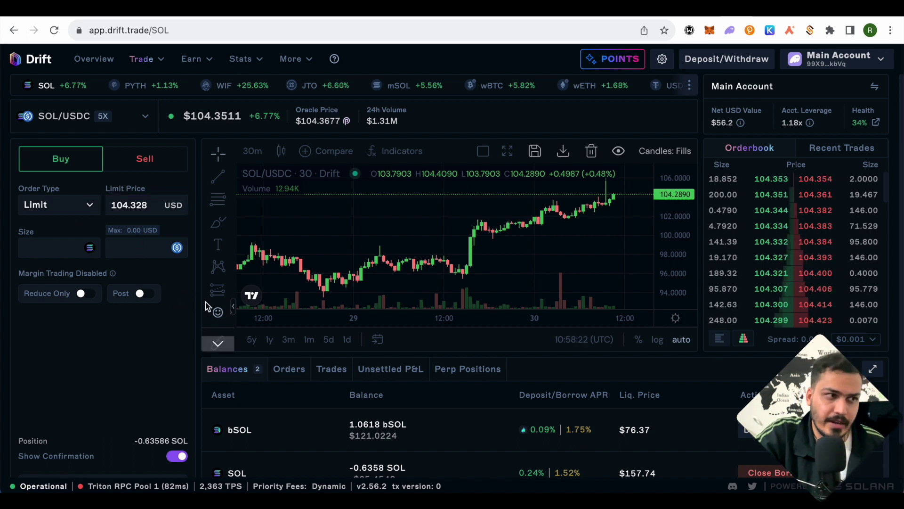
pyautogui.click(147, 164)
pyautogui.scroll(-1, 174, 176)
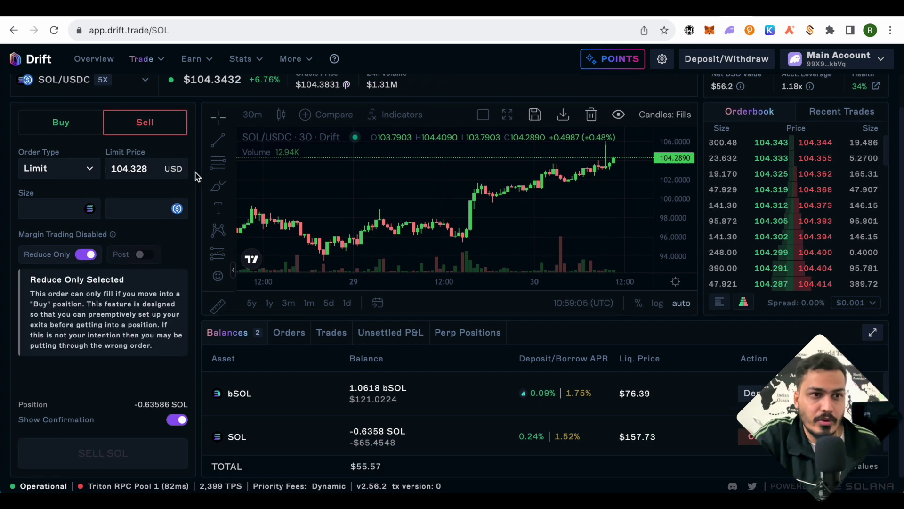
pyautogui.scroll(1, 195, 170)
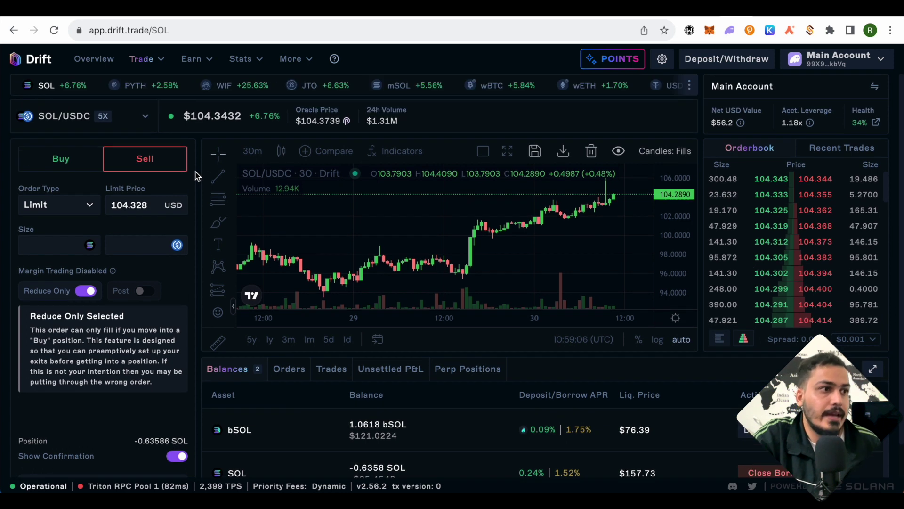
# Switch to the SOL-PERP market and turn Reduce Only off to reveal leverage settings
pyautogui.click(152, 64)
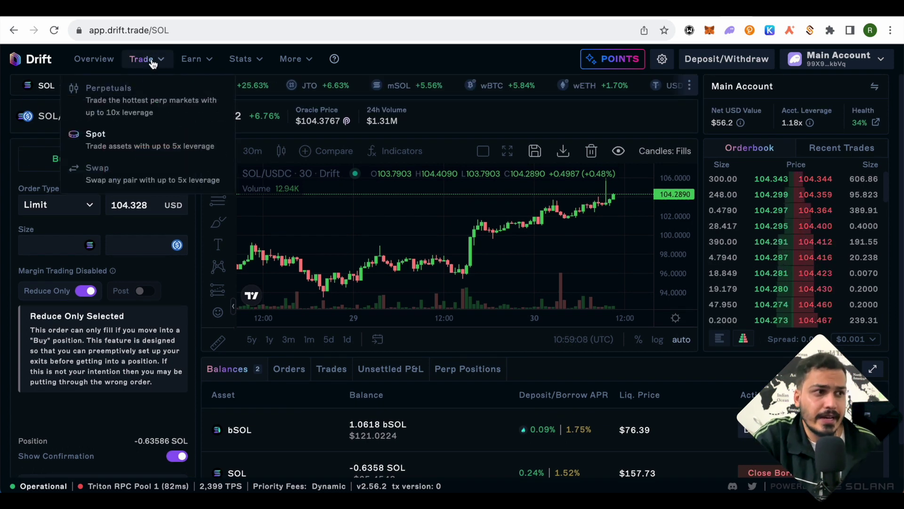
pyautogui.click(131, 99)
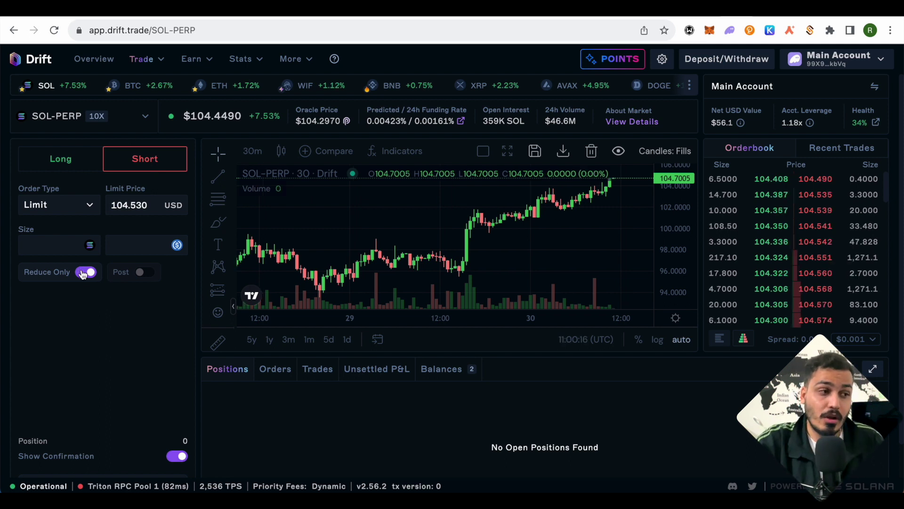
pyautogui.click(85, 273)
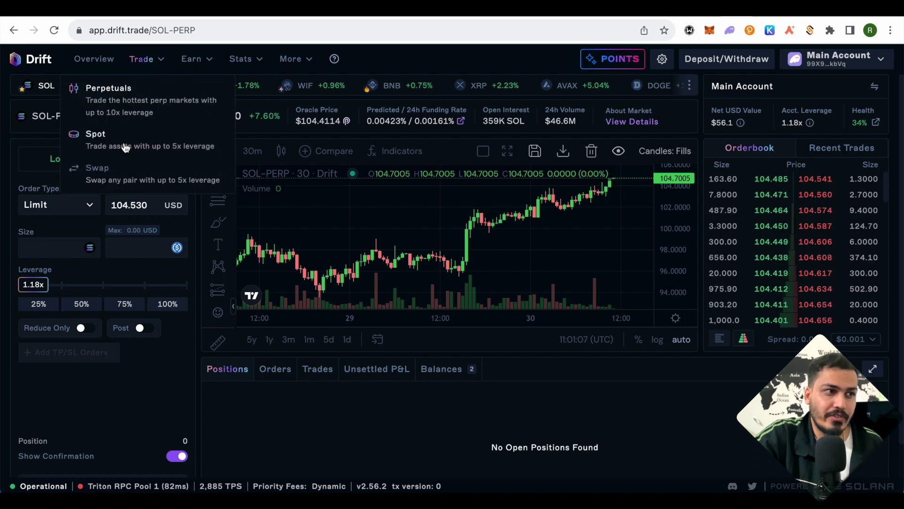
pyautogui.moveTo(193, 63)
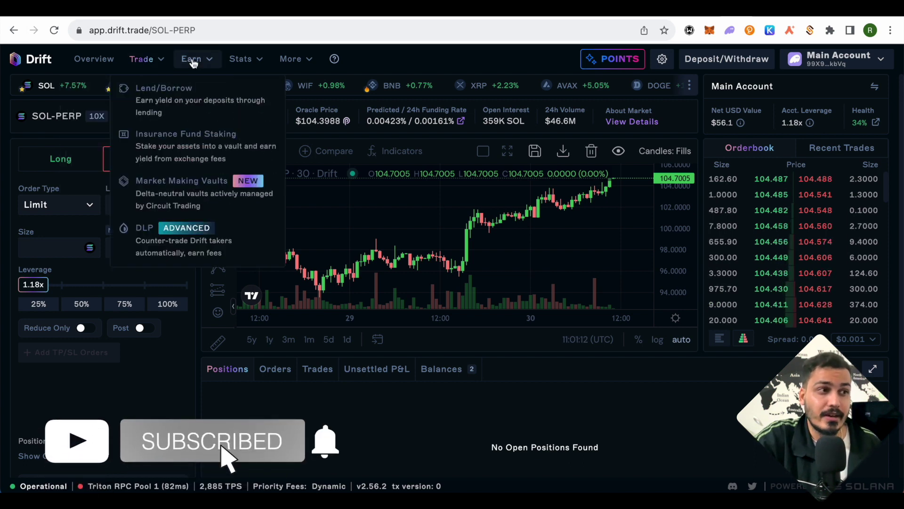
# Open the Lend/Borrow Deposits page and scroll the asset table
pyautogui.click(180, 95)
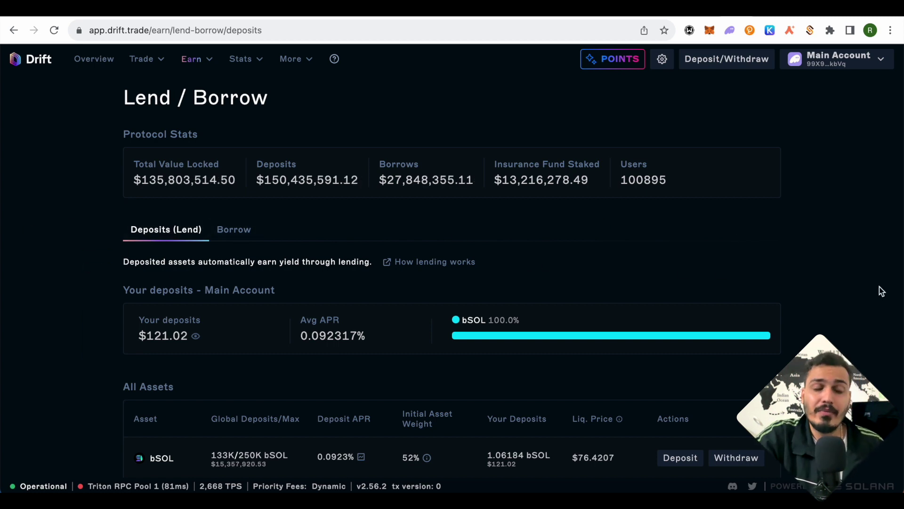
pyautogui.scroll(-1, 880, 291)
pyautogui.scroll(-3, 882, 290)
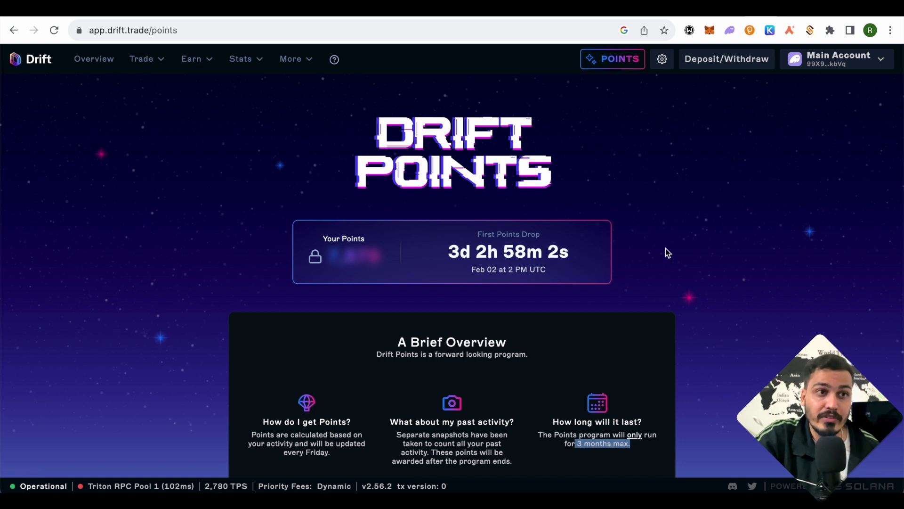
pyautogui.click(735, 18)
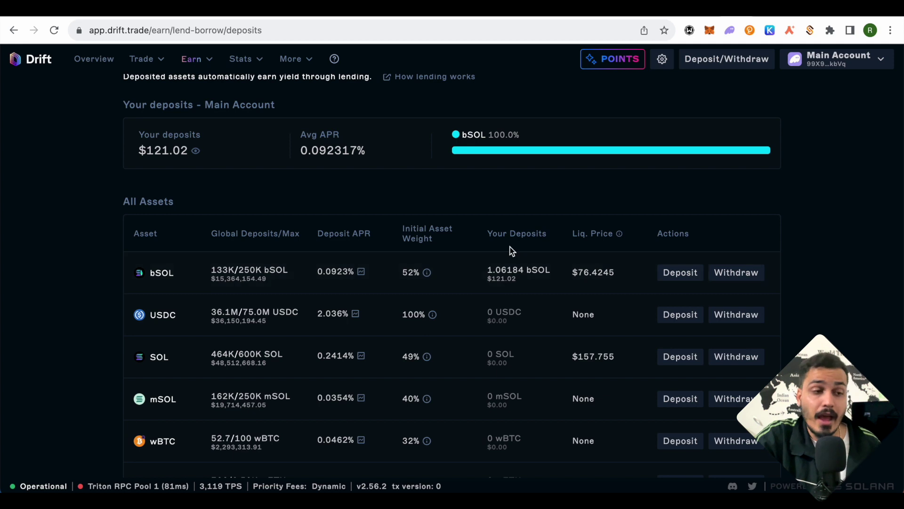
# Glance at the SolBlaze site, then scroll through Drift's Deposits table again
pyautogui.click(525, 9)
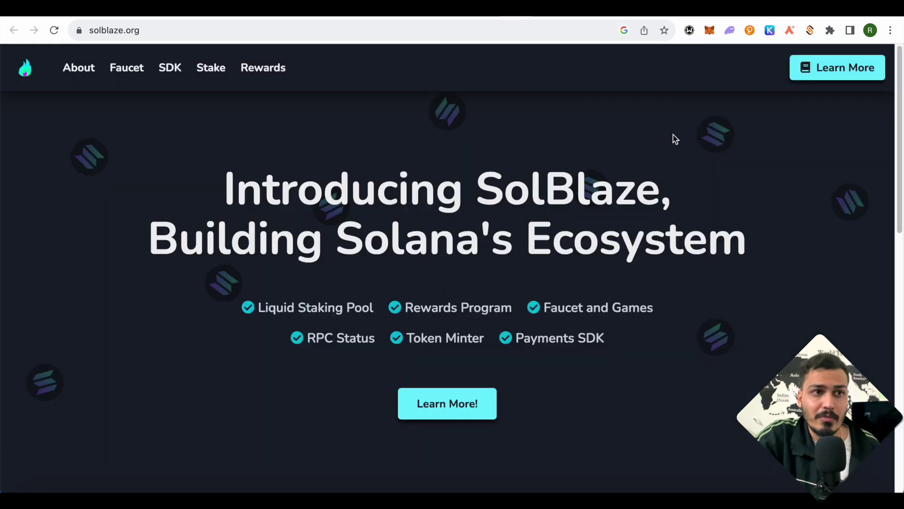
pyautogui.click(716, 9)
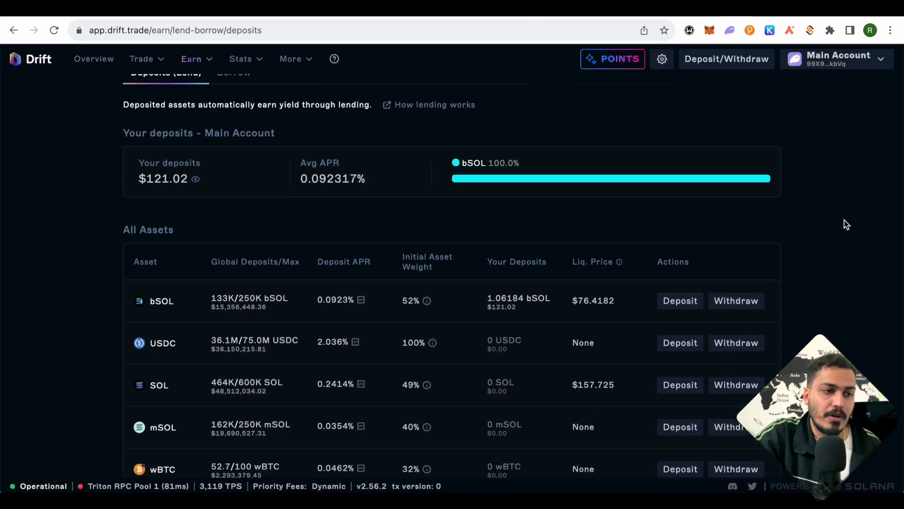
pyautogui.scroll(-2, 846, 224)
pyautogui.scroll(-1, 846, 224)
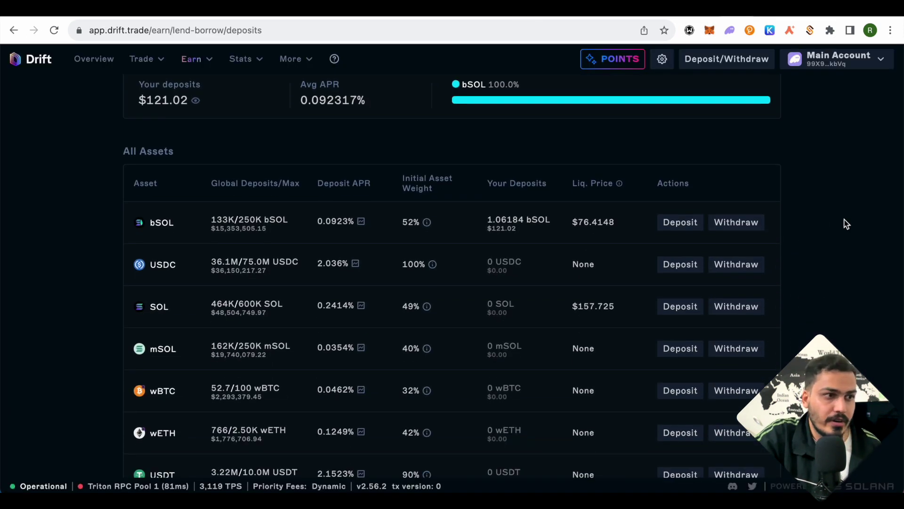
pyautogui.scroll(-1, 846, 224)
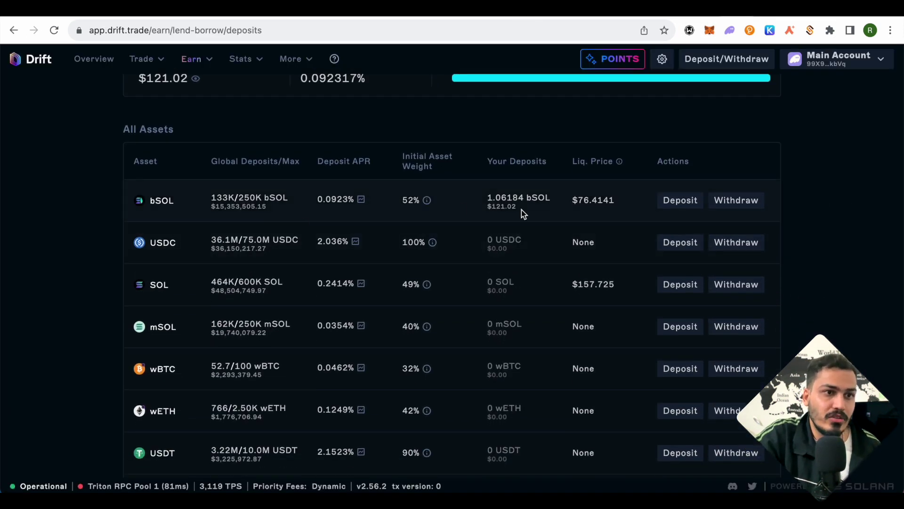
pyautogui.scroll(3, 522, 210)
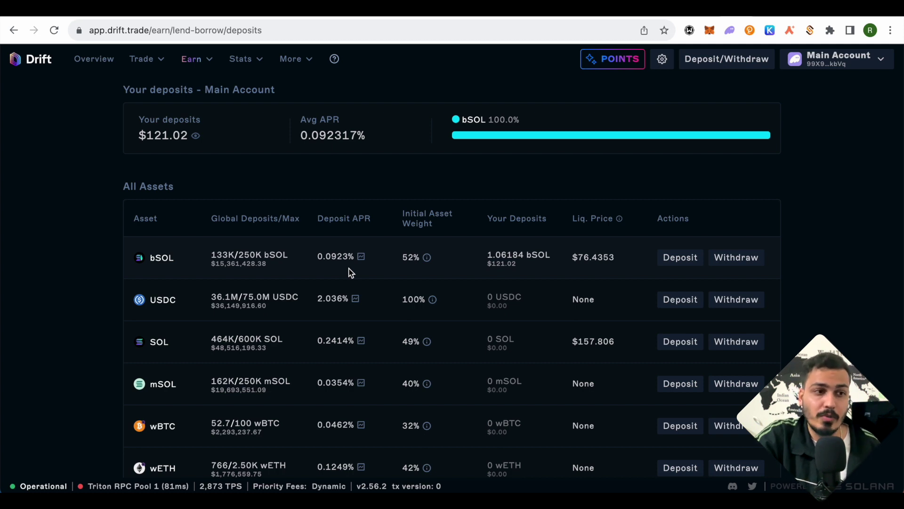
pyautogui.scroll(1, 868, 239)
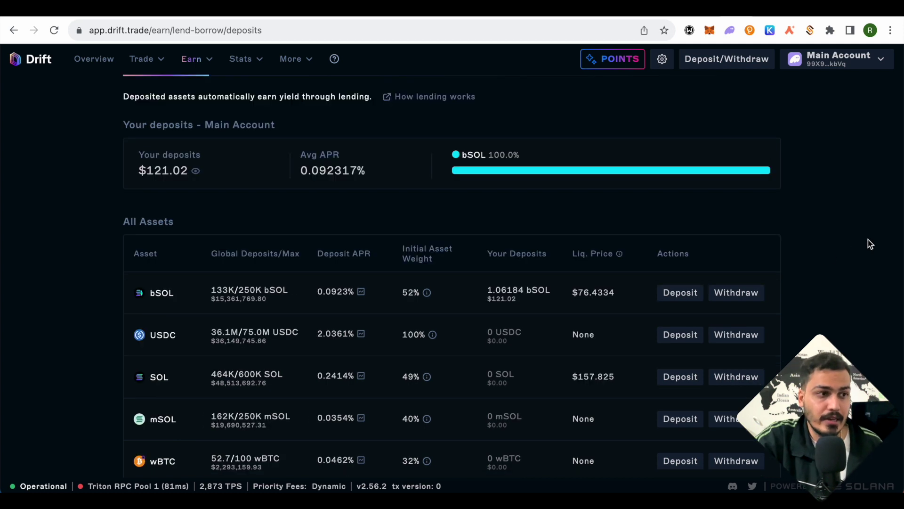
pyautogui.scroll(2, 869, 239)
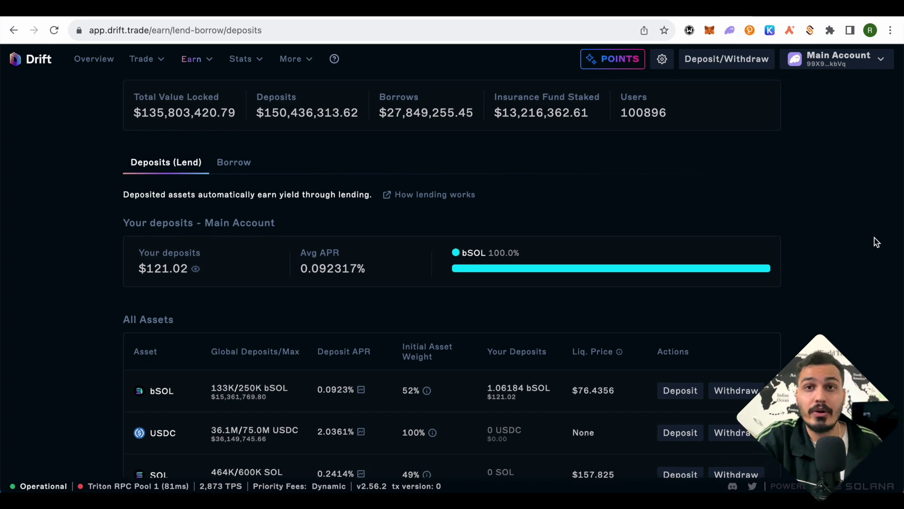
# Show the Borrow tab and mark the 34% account health and SOL's 1.5164% borrow APR
pyautogui.click(234, 167)
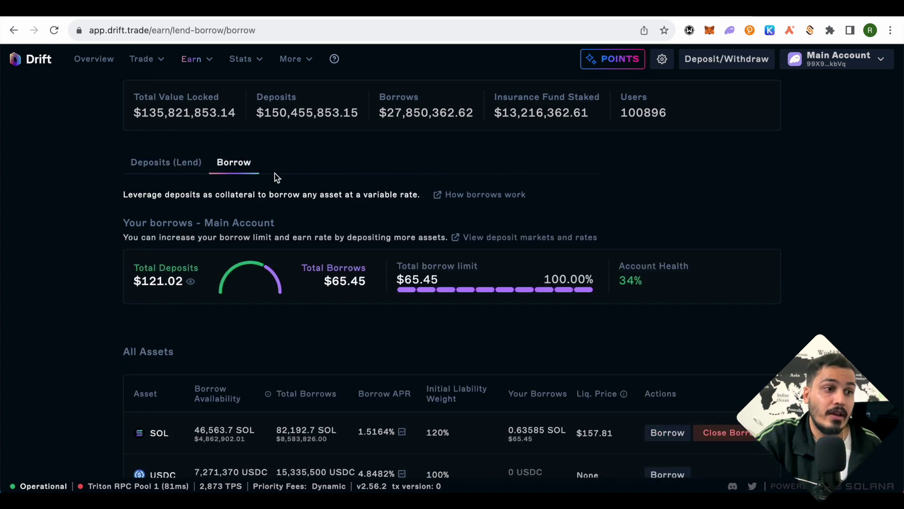
pyautogui.scroll(-1, 589, 351)
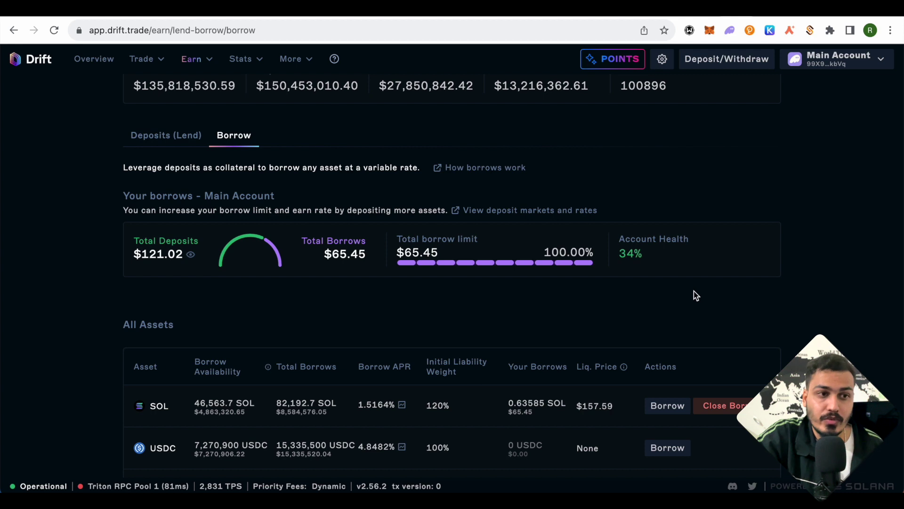
pyautogui.moveTo(650, 255); pyautogui.dragTo(621, 255)
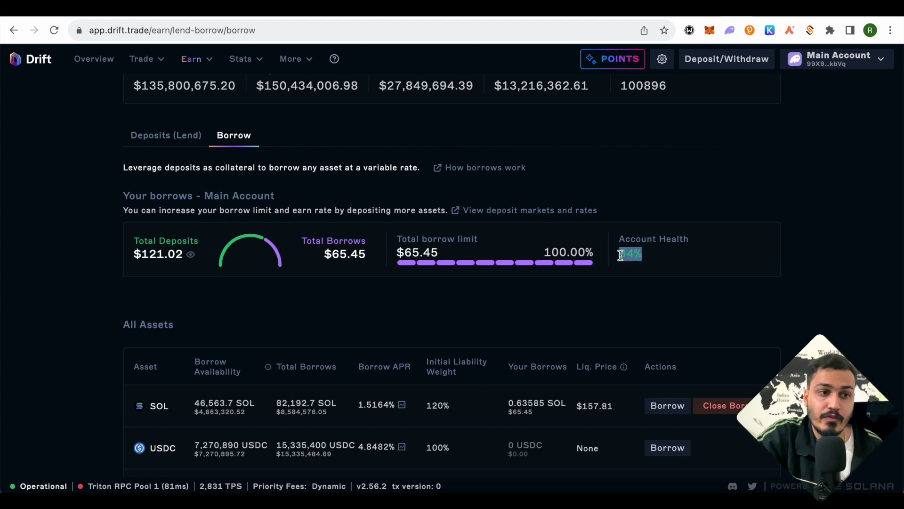
pyautogui.scroll(2, 808, 302)
pyautogui.click(820, 301)
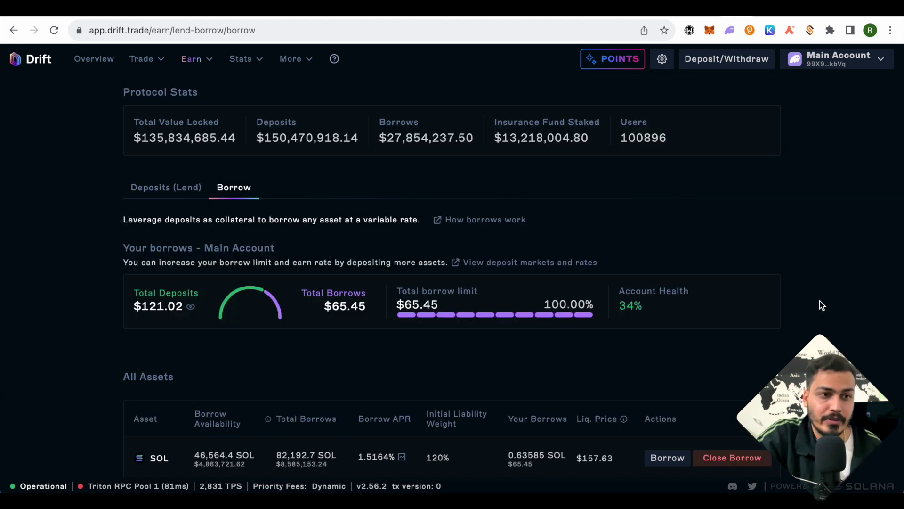
pyautogui.scroll(-3, 821, 302)
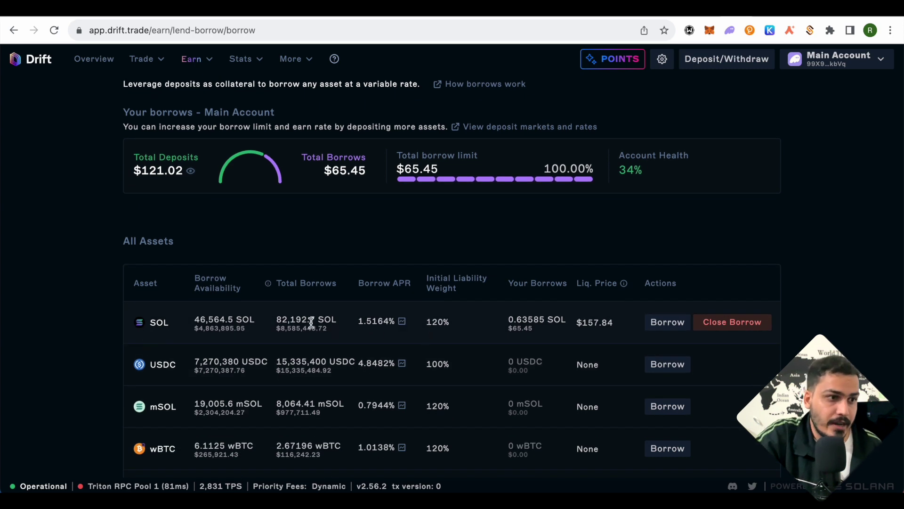
pyautogui.moveTo(358, 321); pyautogui.dragTo(395, 321)
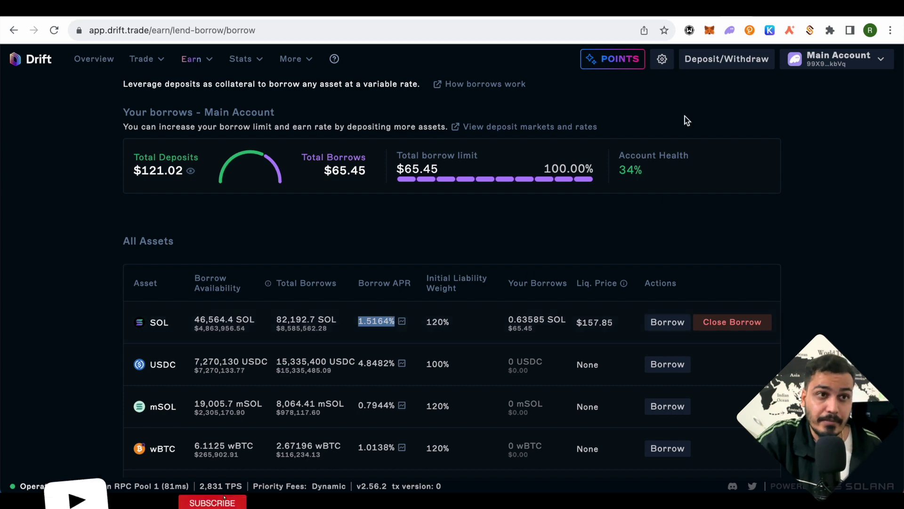
pyautogui.click(744, 9)
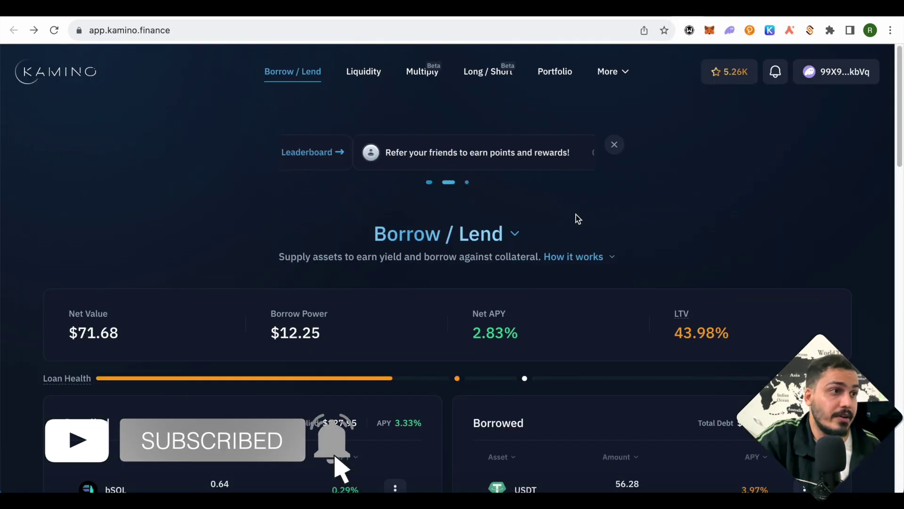
# Scroll through Kamino's supplied bSOL/SOL, USDT borrow and market APYs, then return to Drift
pyautogui.scroll(-7, 695, 217)
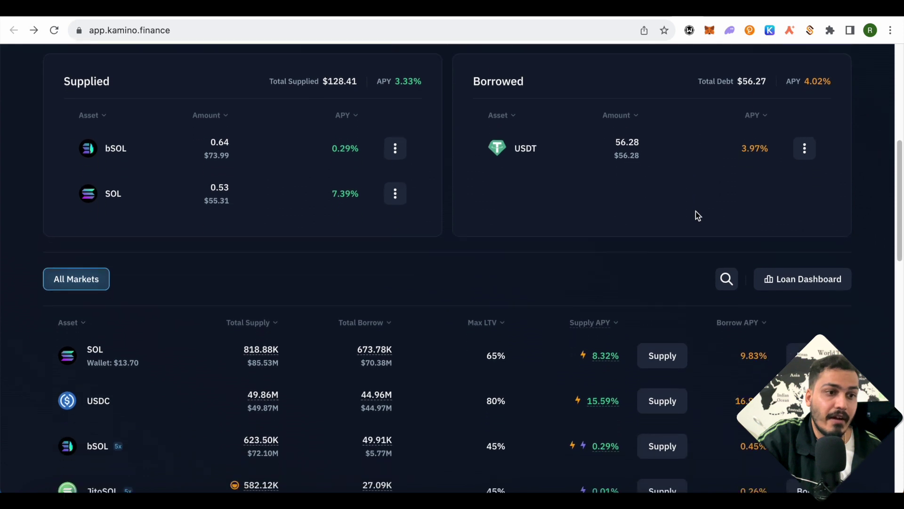
pyautogui.scroll(-8, 695, 217)
pyautogui.scroll(4, 692, 218)
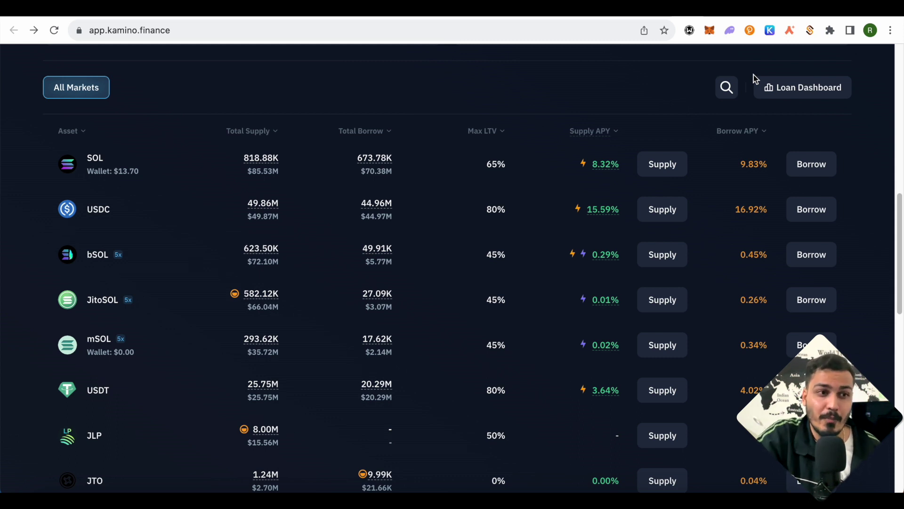
pyautogui.moveTo(609, 171)
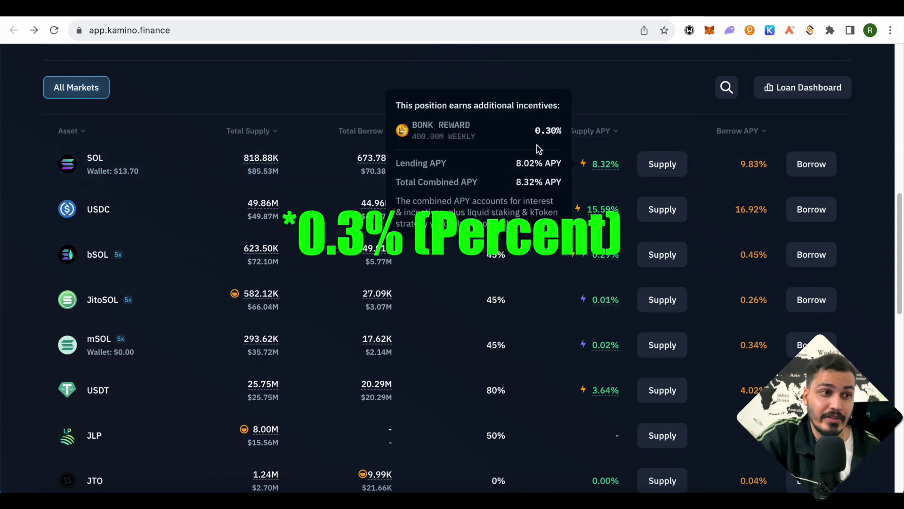
pyautogui.click(762, 19)
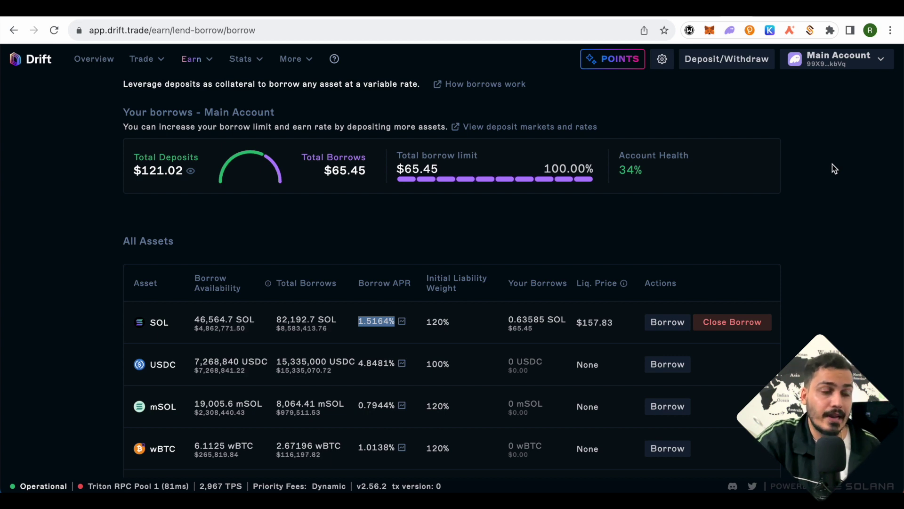
# Open the Insurance Fund staking vaults from the Earn menu
pyautogui.scroll(-6, 833, 168)
pyautogui.scroll(9, 834, 167)
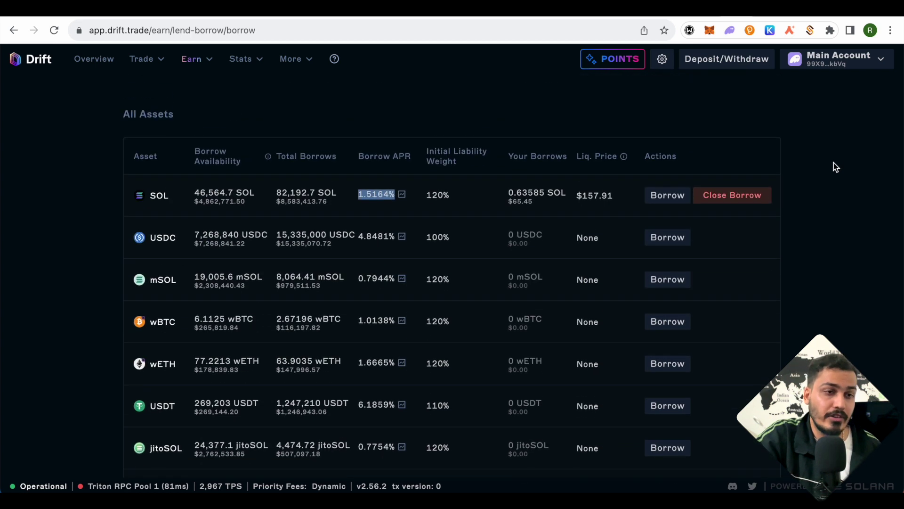
pyautogui.scroll(1, 835, 167)
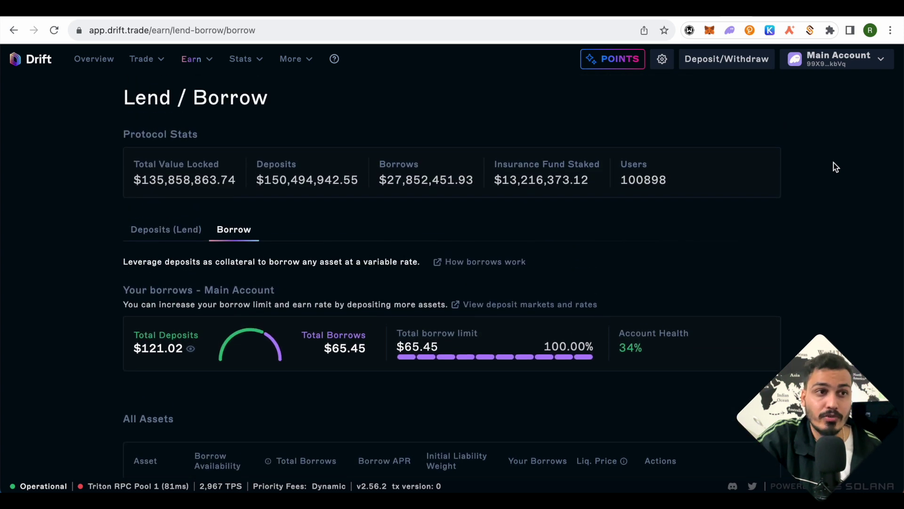
pyautogui.moveTo(200, 63)
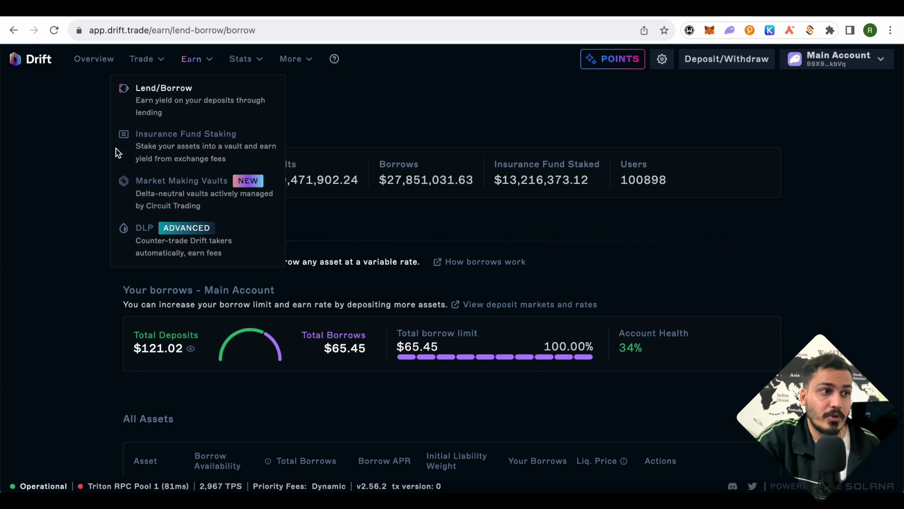
pyautogui.click(184, 143)
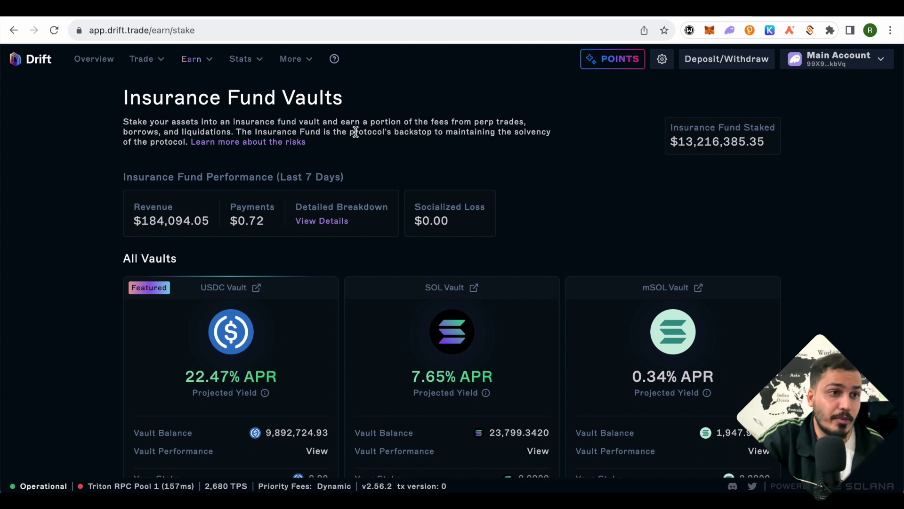
pyautogui.moveTo(356, 132); pyautogui.dragTo(379, 135)
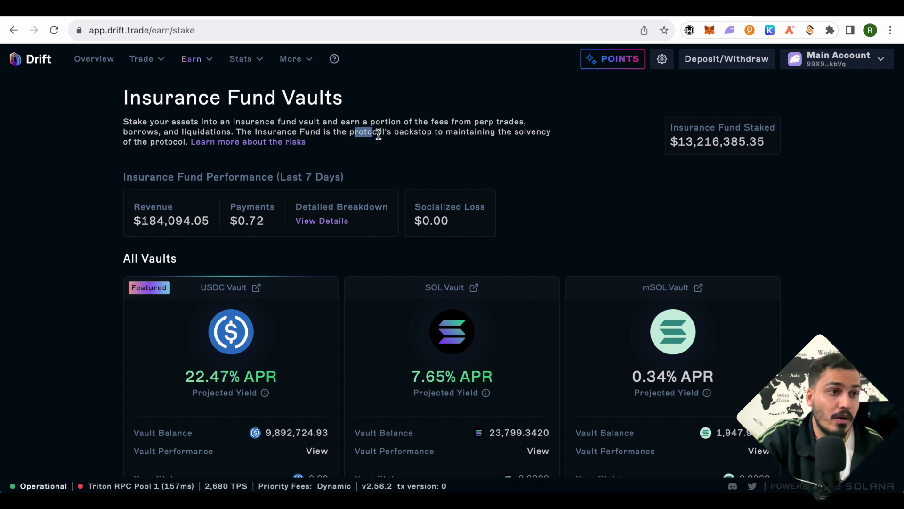
pyautogui.click(575, 159)
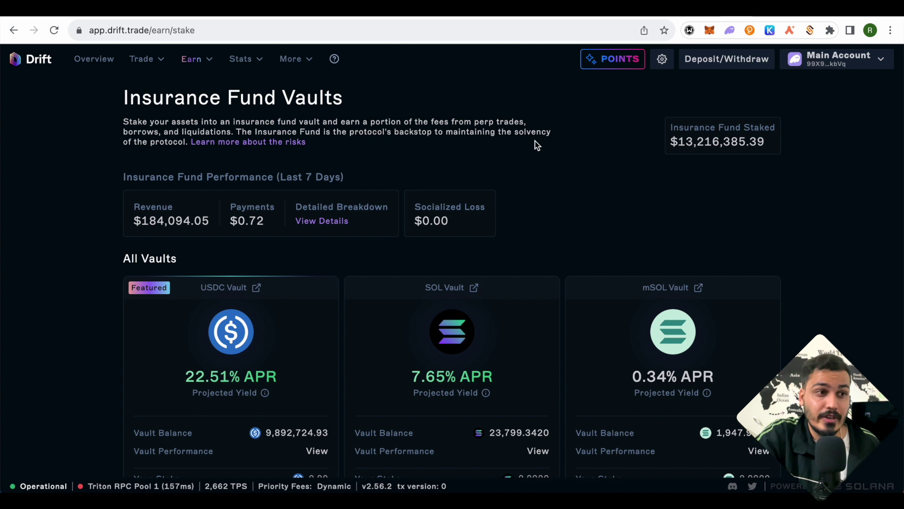
pyautogui.moveTo(475, 124); pyautogui.dragTo(510, 130)
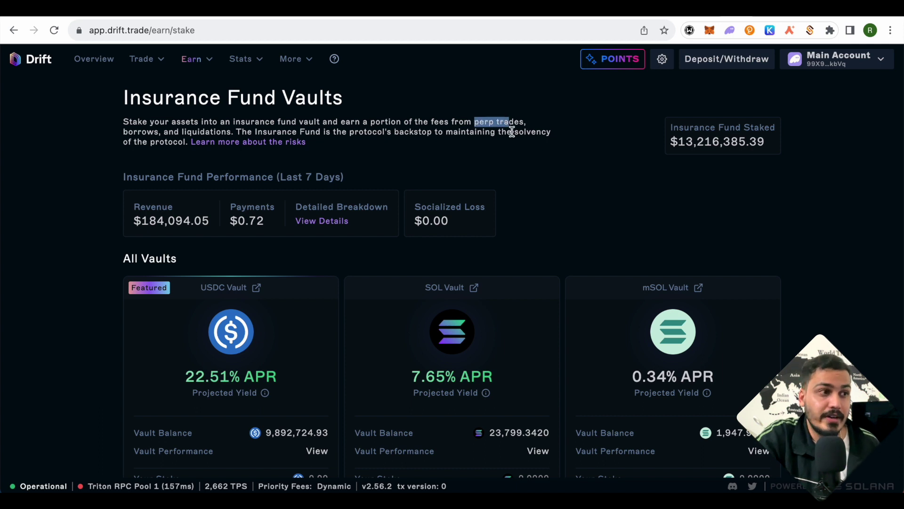
pyautogui.click(544, 153)
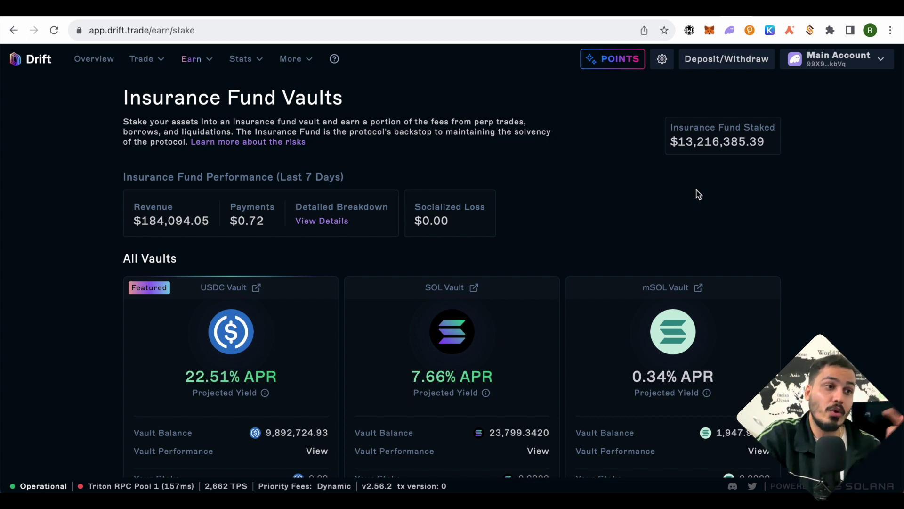
pyautogui.scroll(-1, 697, 192)
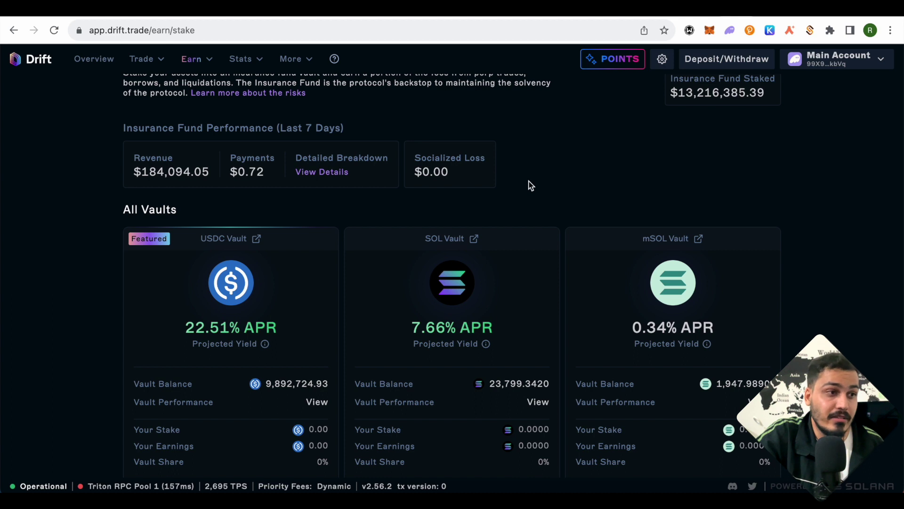
pyautogui.scroll(1, 525, 186)
pyautogui.scroll(-3, 673, 264)
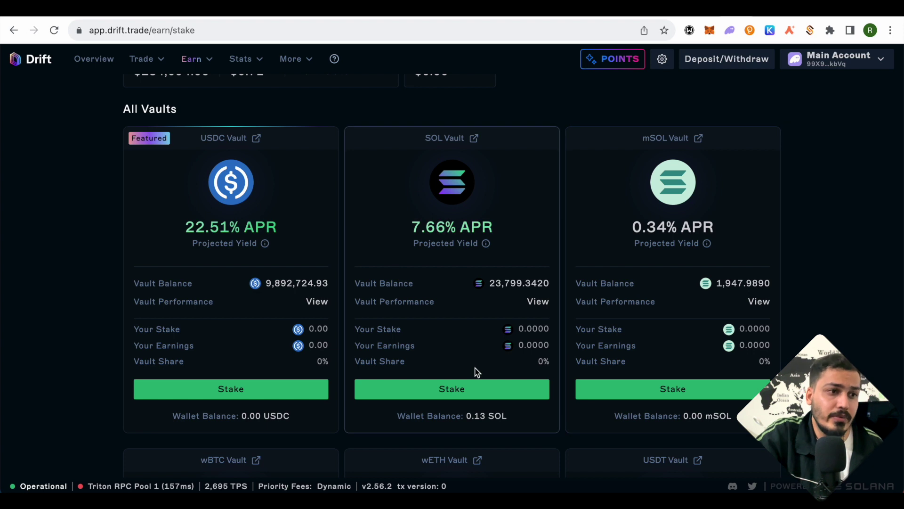
pyautogui.scroll(-1, 518, 340)
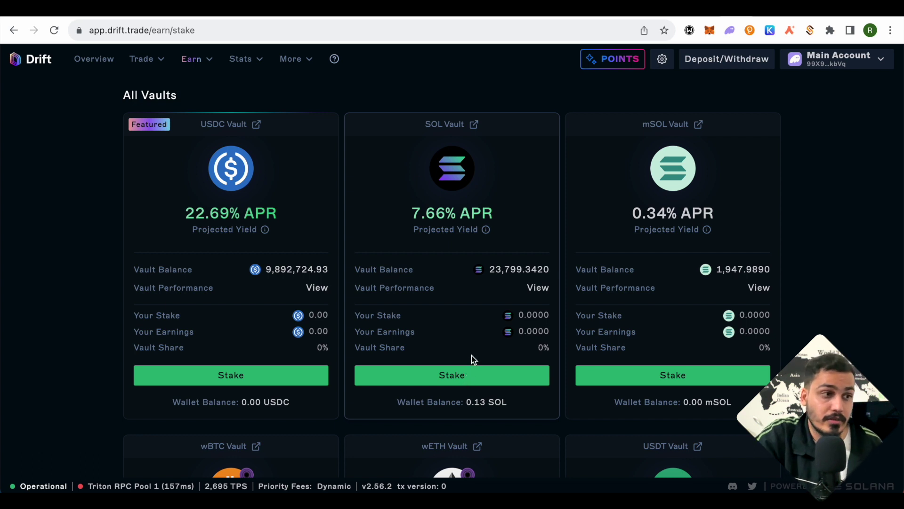
pyautogui.scroll(4, 470, 358)
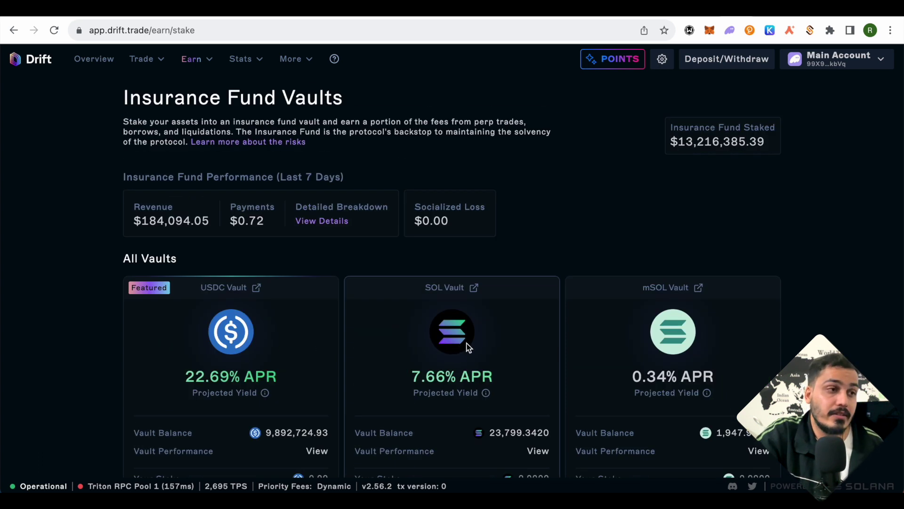
pyautogui.click(195, 59)
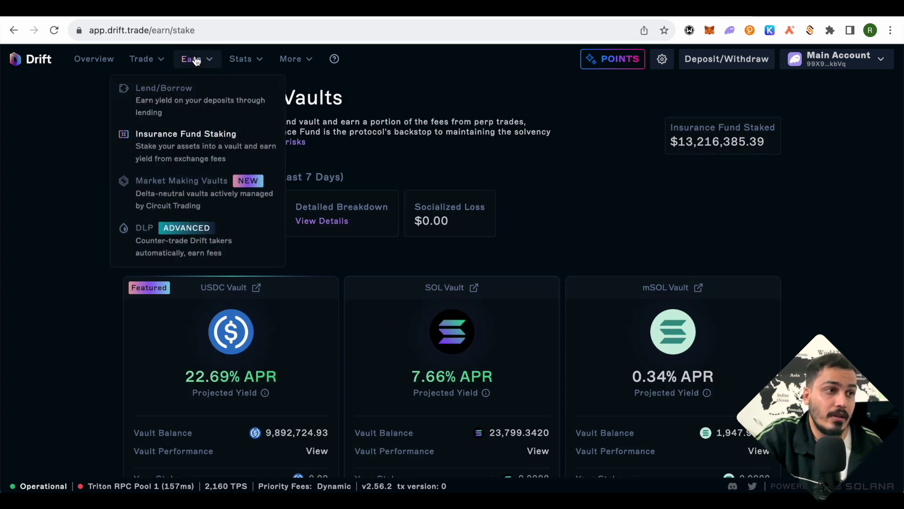
# Open Market Making Vaults and try the Supercharger vault's Deposit USDC link
pyautogui.click(179, 195)
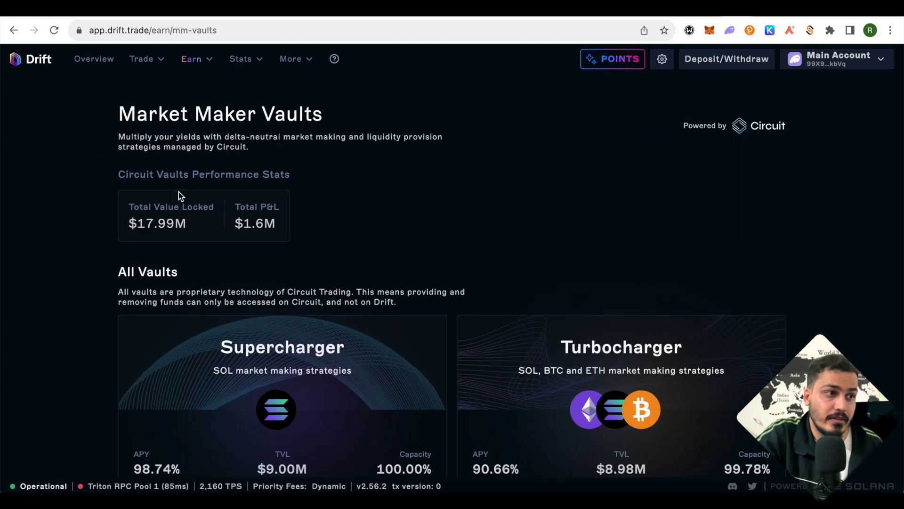
pyautogui.scroll(-3, 660, 322)
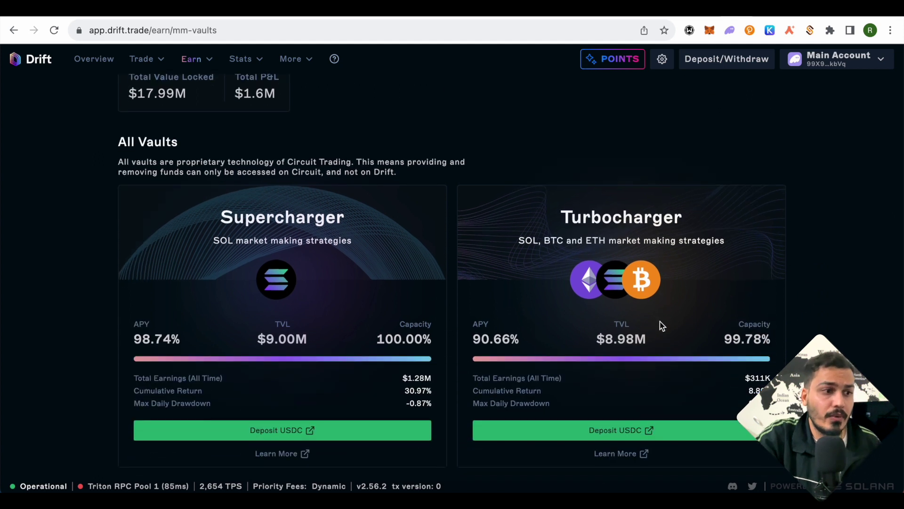
pyautogui.click(275, 432)
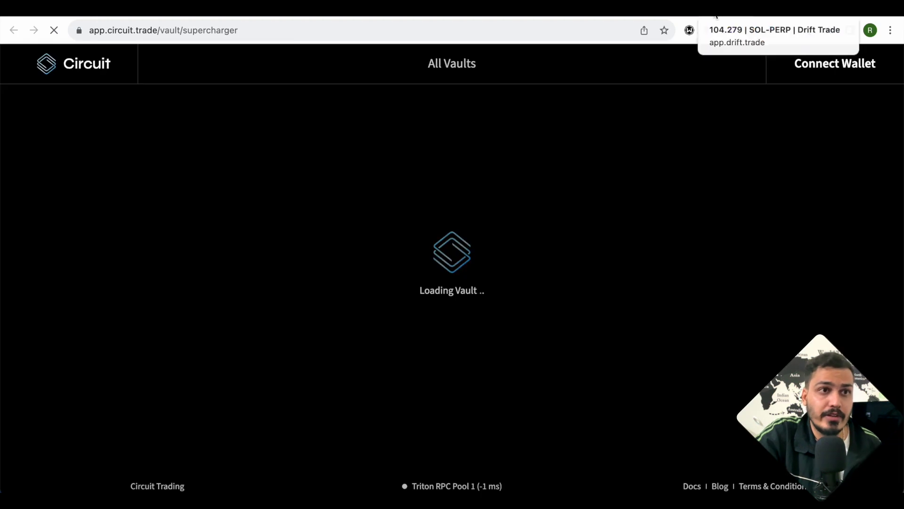
# Back on Drift's vaults page, follow the 'Powered by' credit to Circuit's Supercharger Vault
pyautogui.click(735, 7)
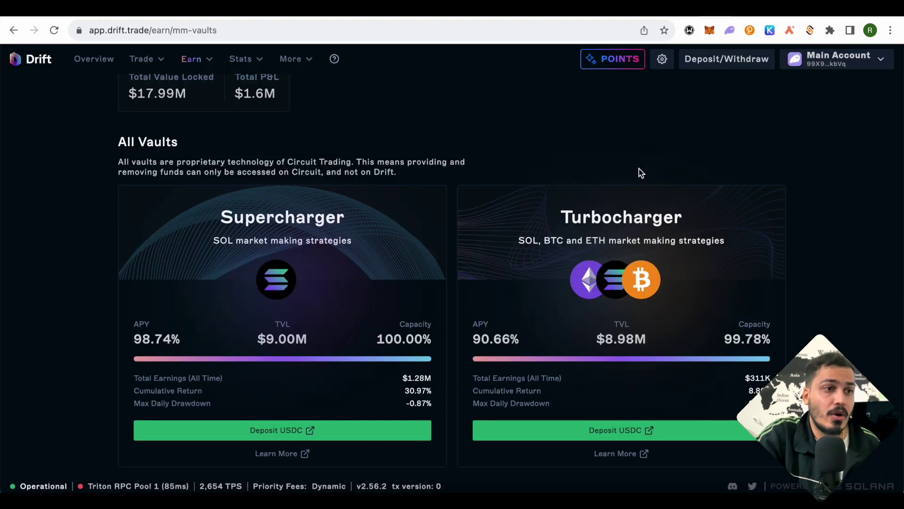
pyautogui.scroll(3, 650, 167)
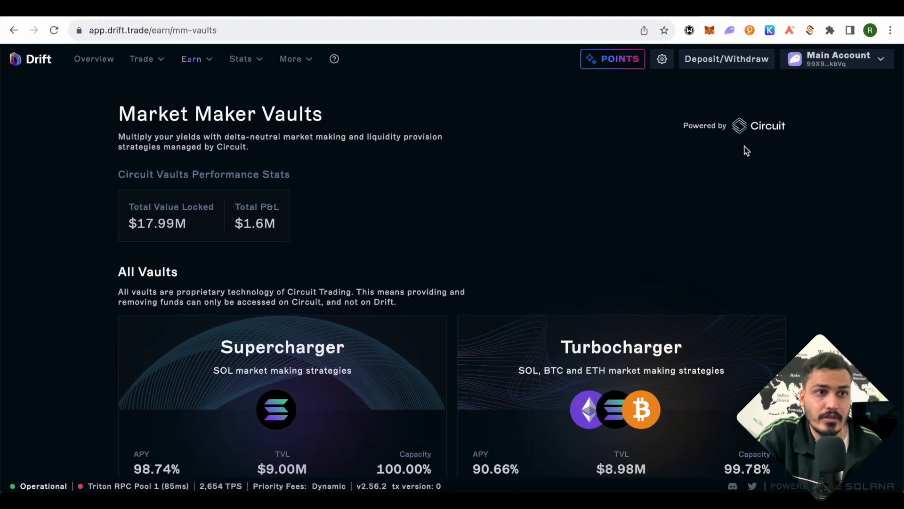
pyautogui.moveTo(681, 126); pyautogui.dragTo(788, 126)
pyautogui.click(794, 128)
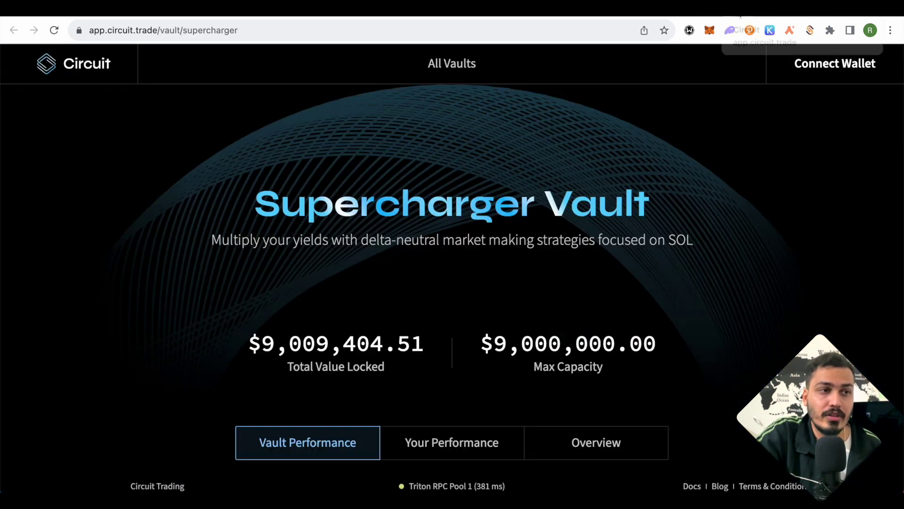
# Review the Supercharger Vault's 98.73% APY and 30.97% cumulative return, then return to Drift's vaults page
pyautogui.scroll(-5, 741, 116)
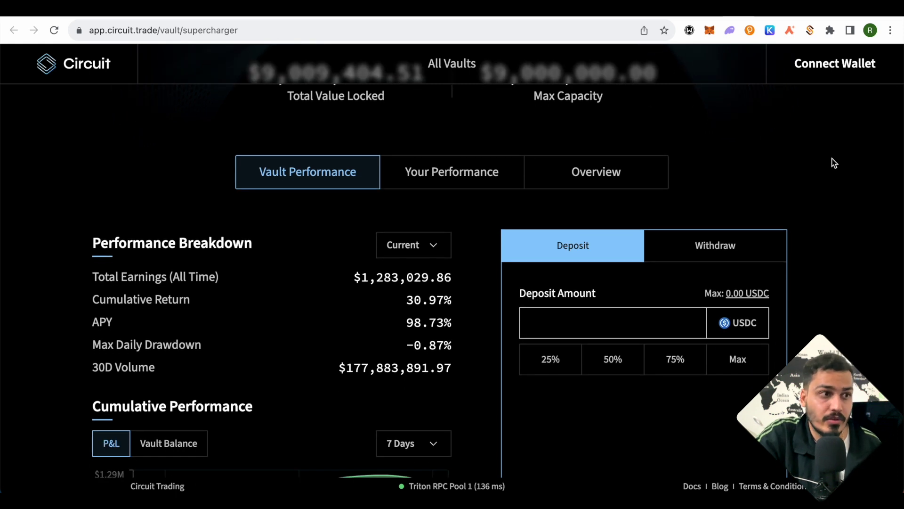
pyautogui.scroll(4, 833, 161)
pyautogui.scroll(1, 835, 161)
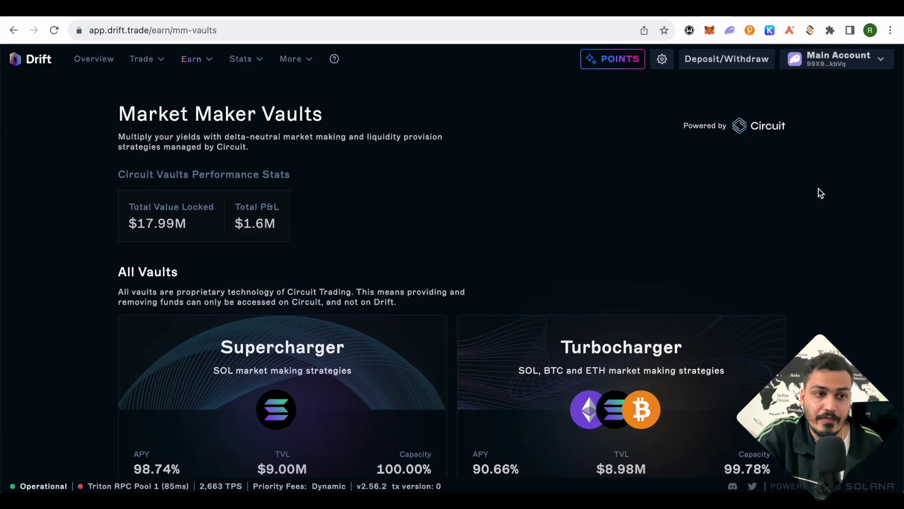
# Go to the DLP page from the Earn menu
pyautogui.scroll(-3, 819, 188)
pyautogui.scroll(3, 696, 185)
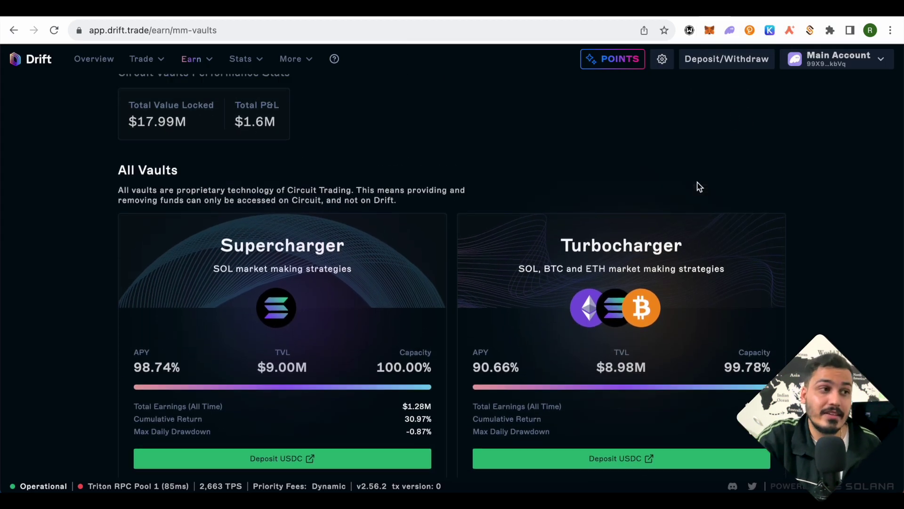
pyautogui.moveTo(191, 61)
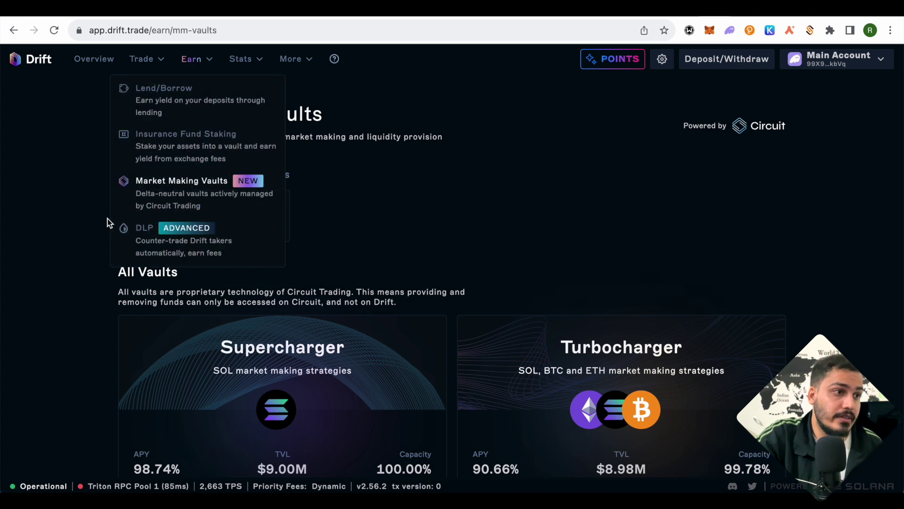
pyautogui.click(151, 242)
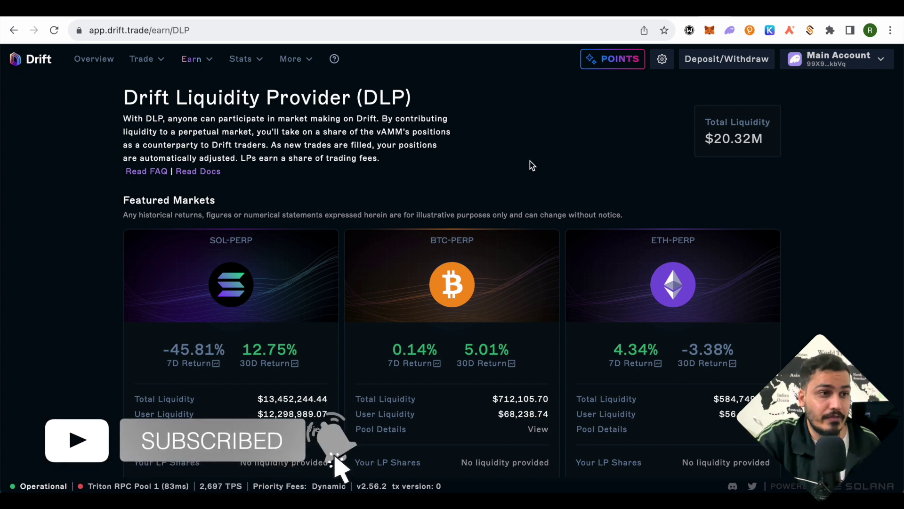
# Browse the DLP Featured and Low Liquidity markets, noting $20.31M liquidity and SOL-PERP's 12.75% return
pyautogui.scroll(-2, 671, 159)
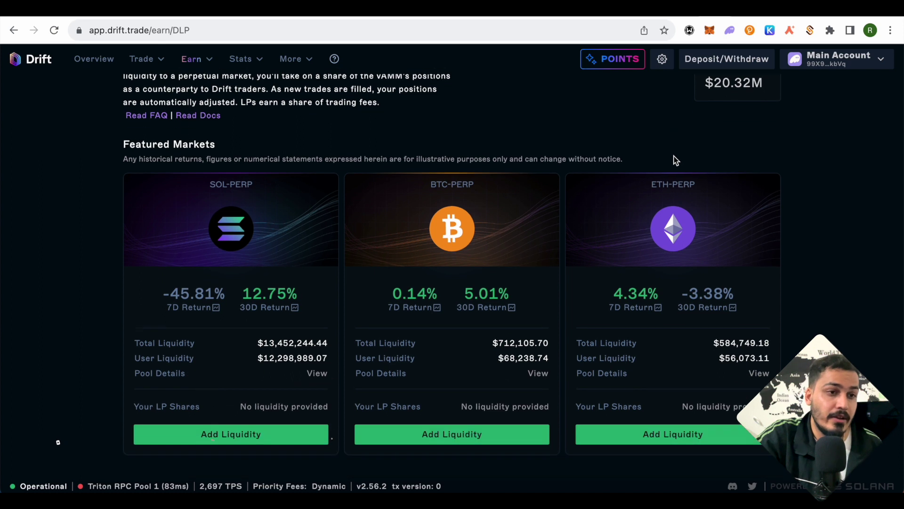
pyautogui.scroll(-2, 807, 170)
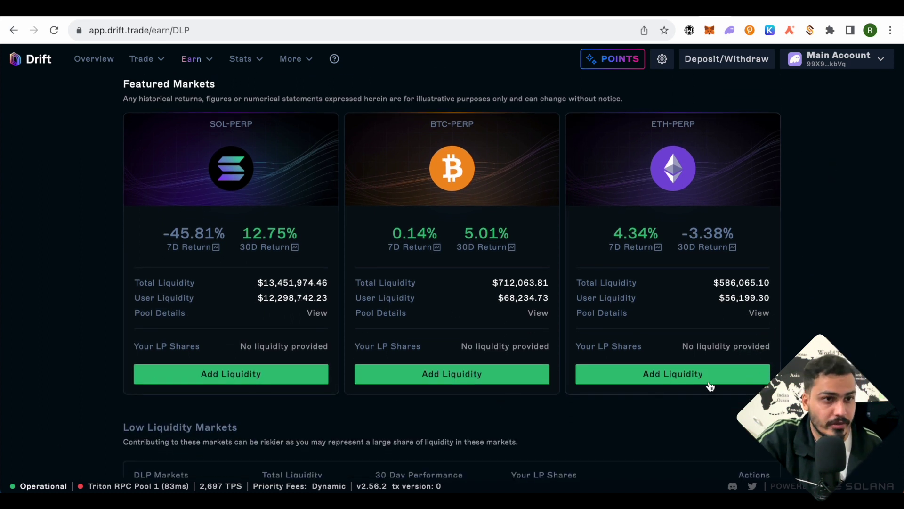
pyautogui.scroll(-3, 710, 386)
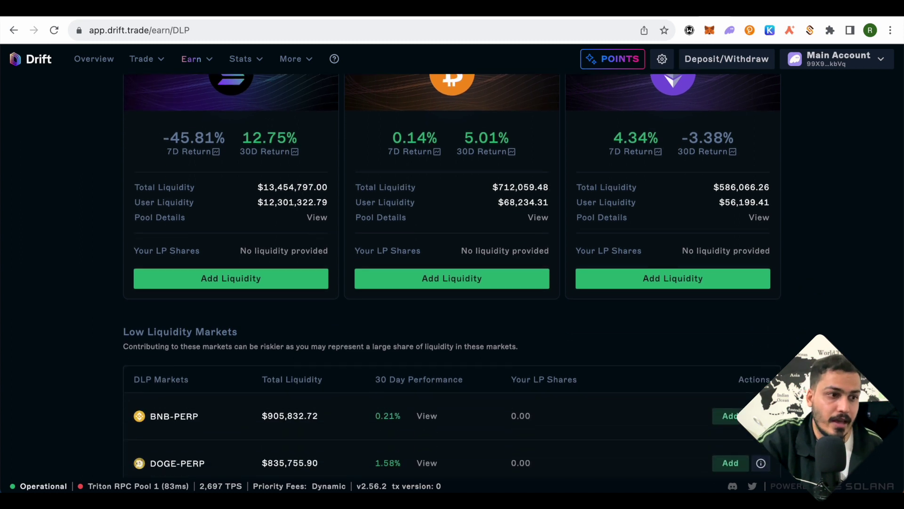
pyautogui.scroll(5, 843, 338)
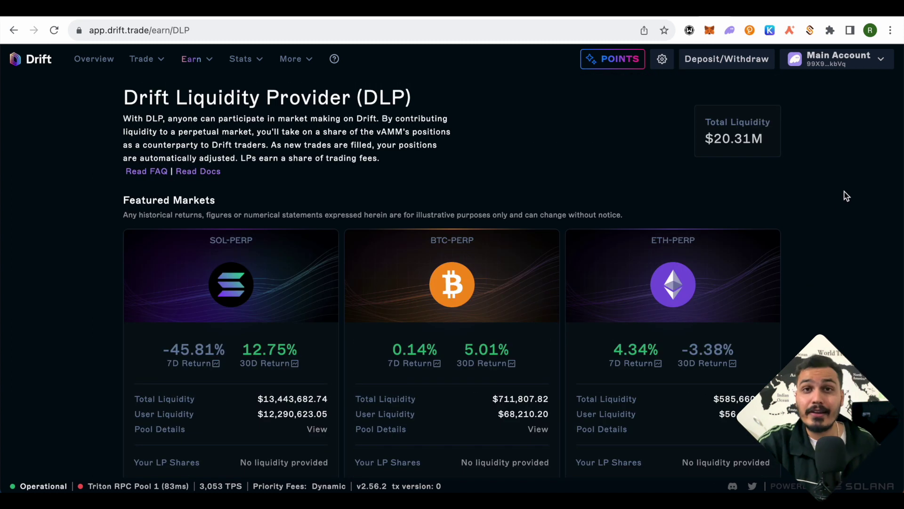
# Switch to the app.drift.trade/points tab showing the countdown to the Feb 02 points drop
pyautogui.click(764, 15)
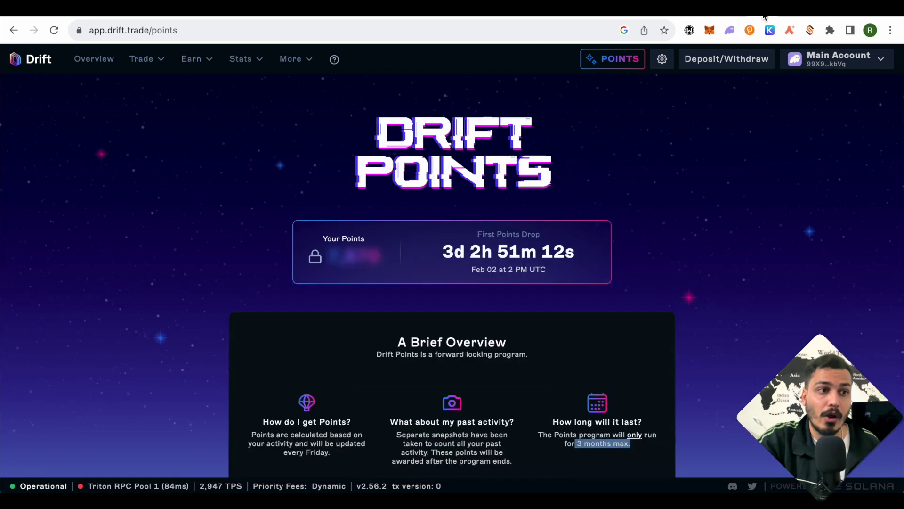